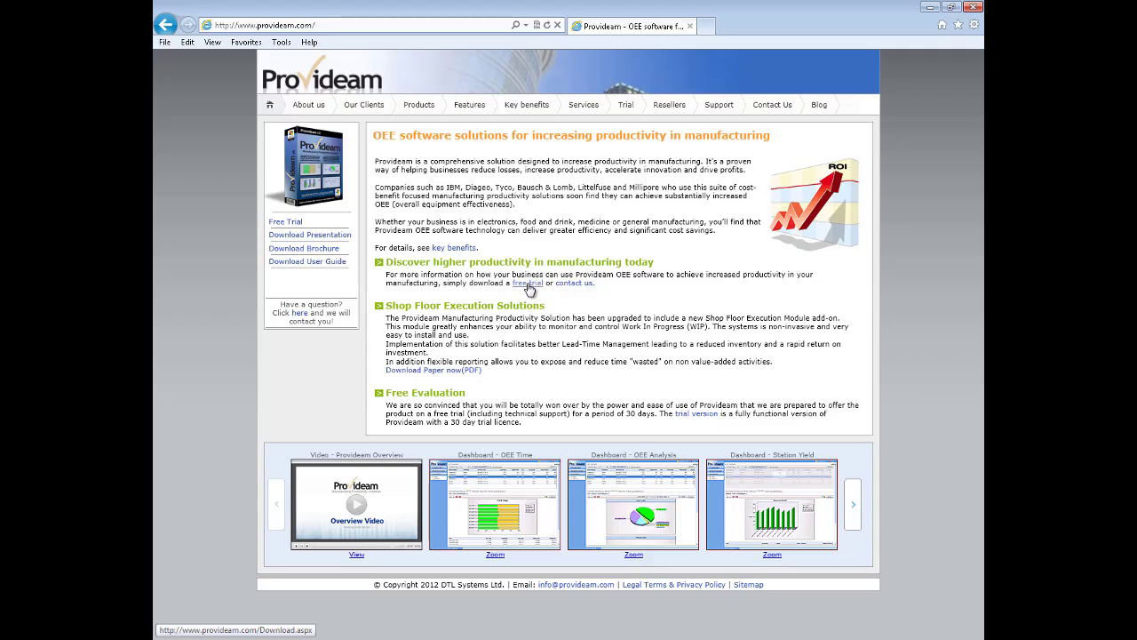
Open the free trial page and request the 30-day trial download form
left_click(528, 284)
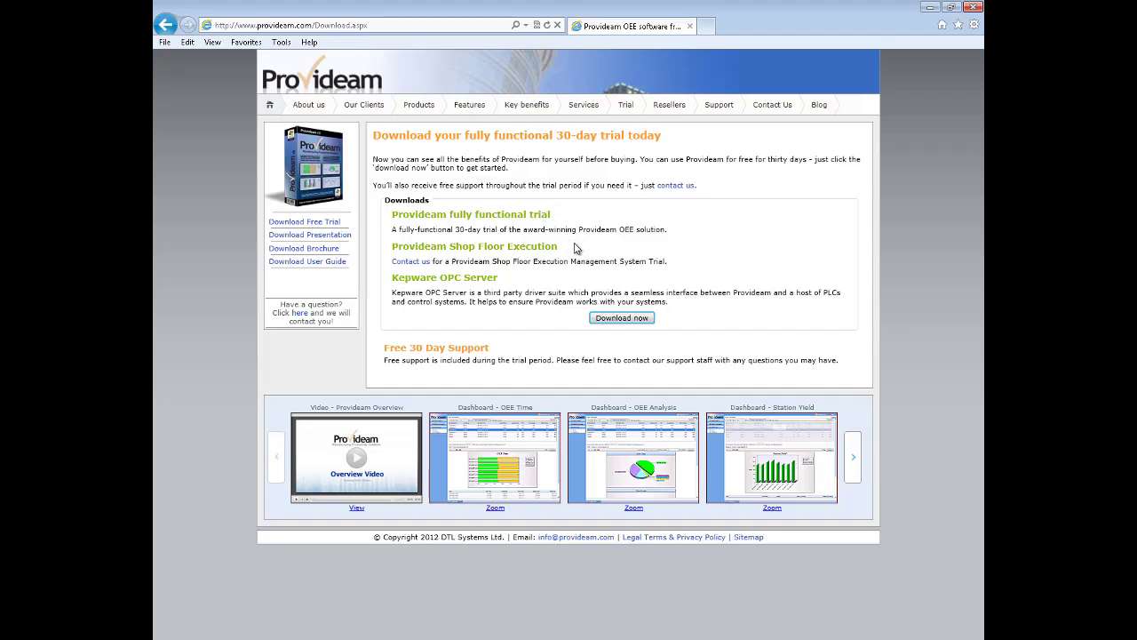
left_click(617, 320)
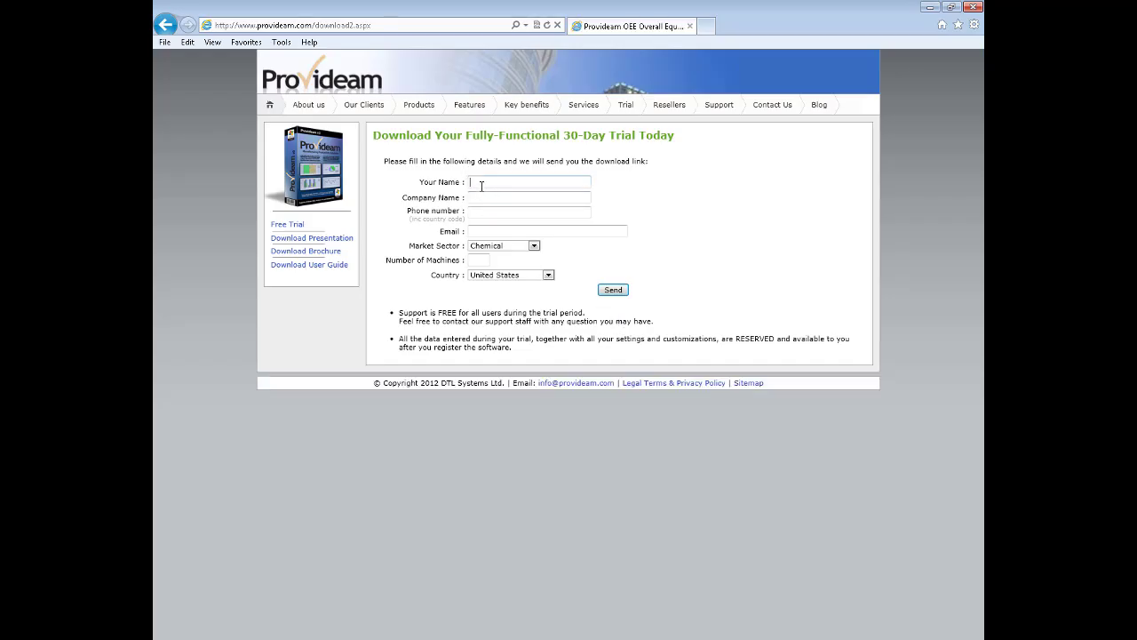
Fill in the contact's name, company name, phone number and e-mail address on the trial form
type("Pat")
key("Tab")
type("DTL Systems")
key("Tab")
key("Tab")
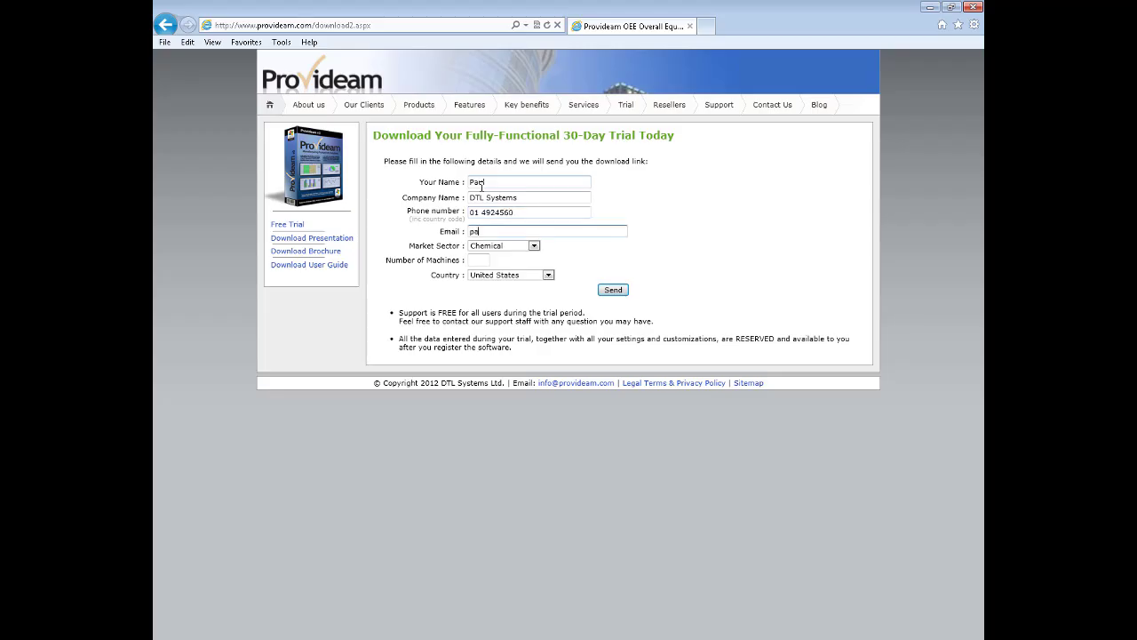
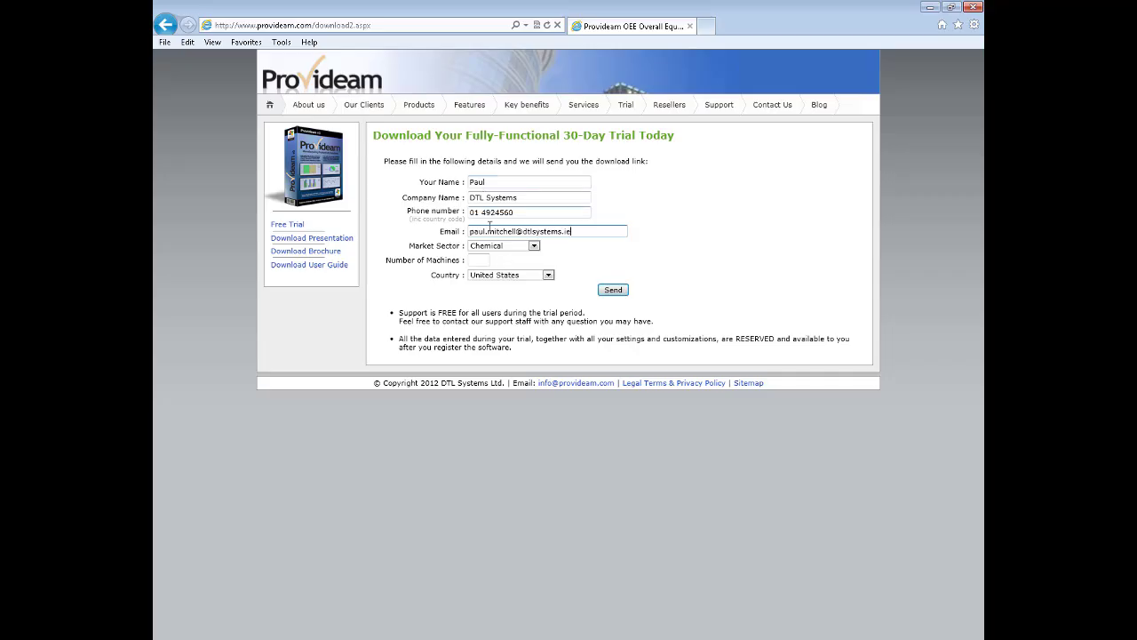
Set the market sector to Other, machines to 2, country to Ireland, and send the form
left_click(500, 250)
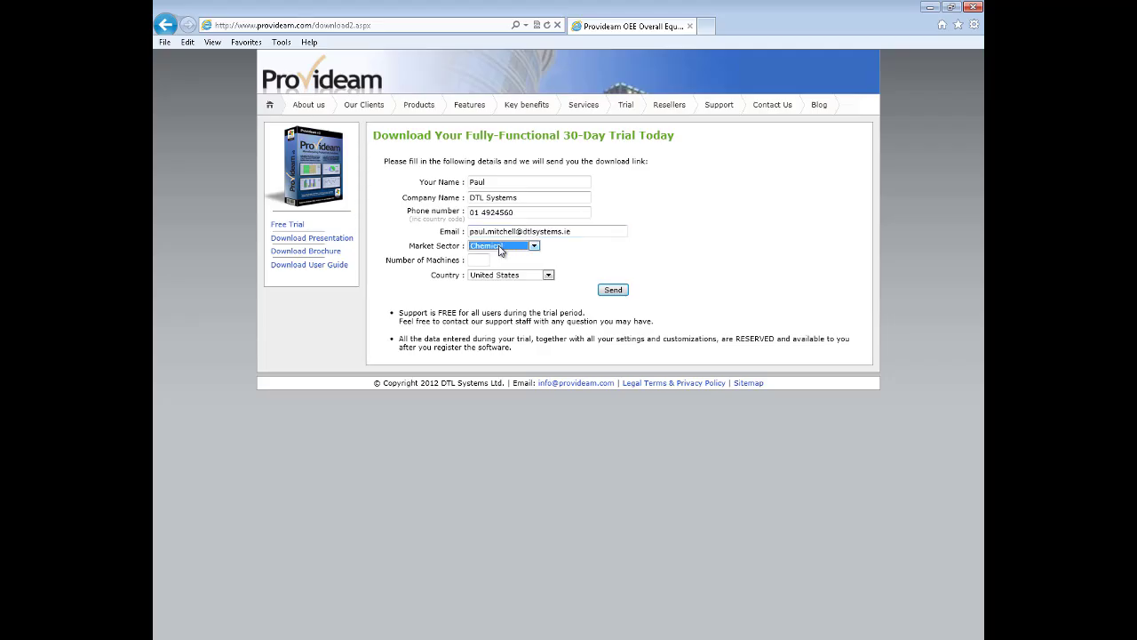
left_click(533, 246)
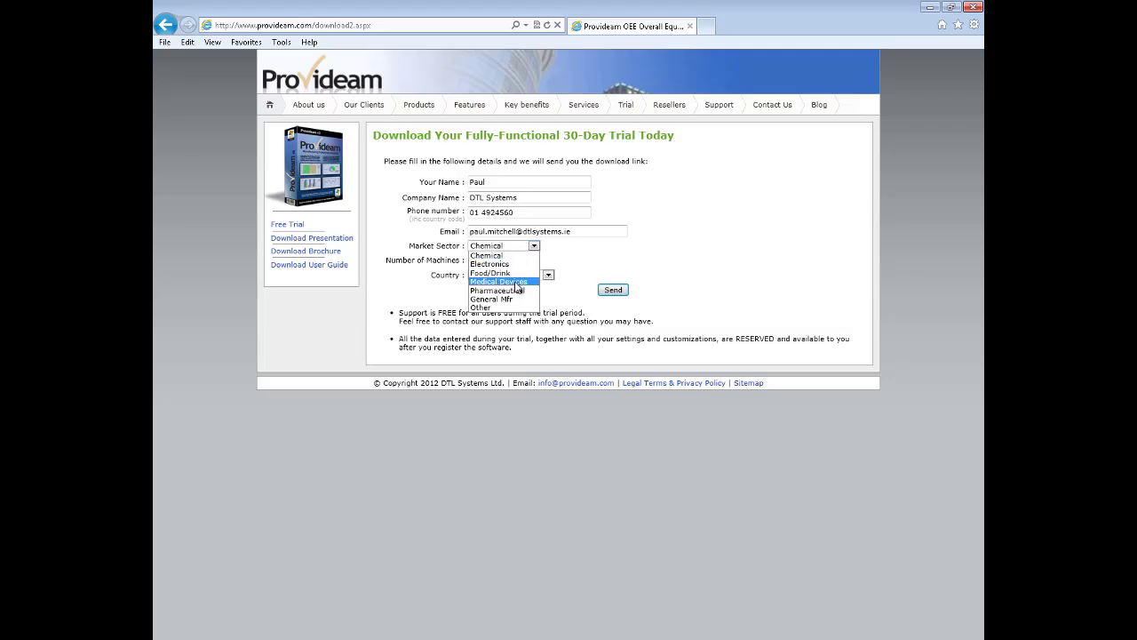
left_click(485, 307)
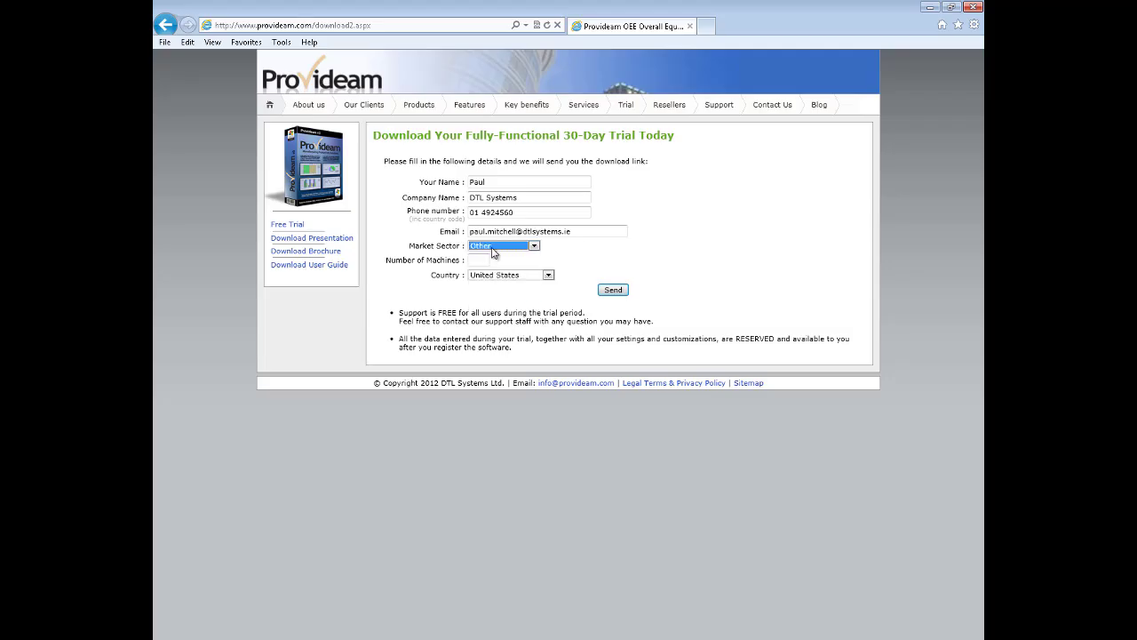
left_click(477, 262)
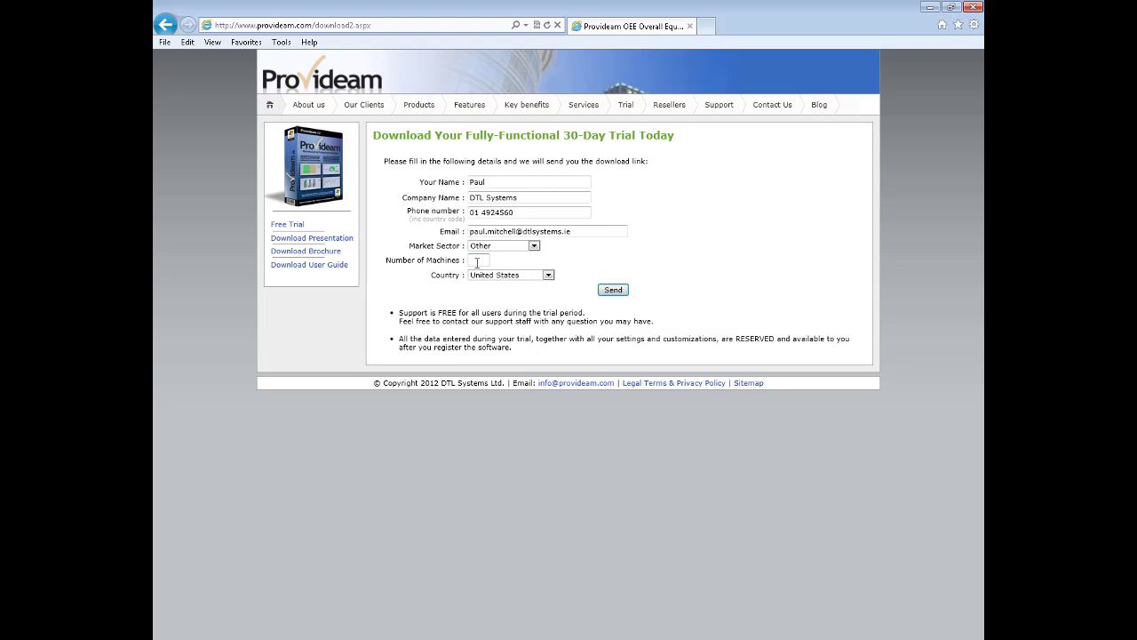
type("2")
left_click(511, 278)
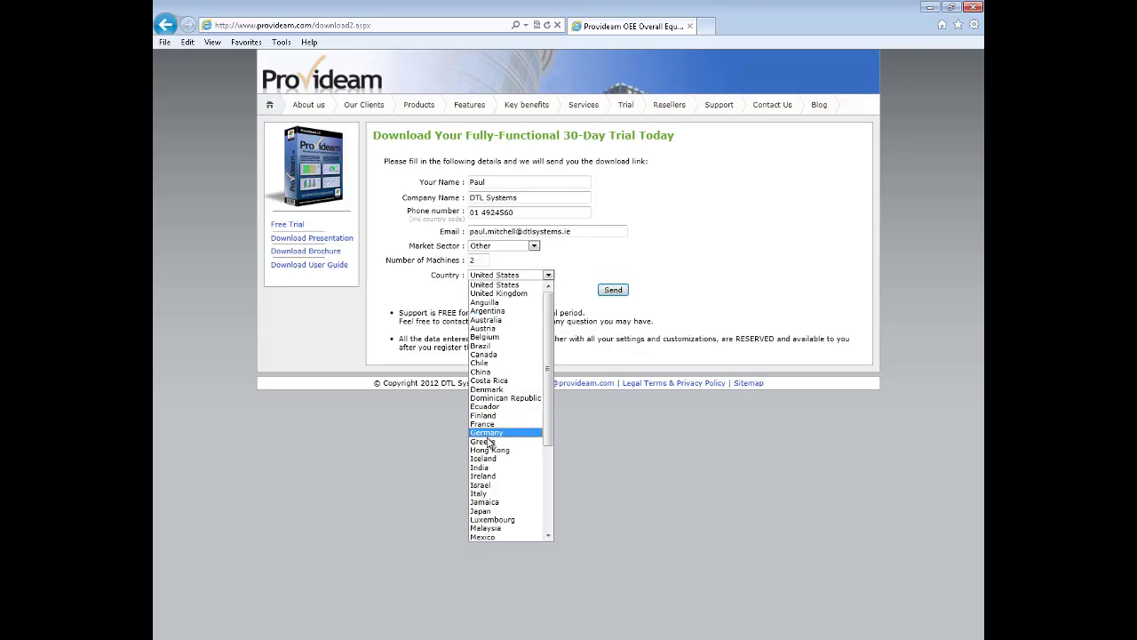
left_click(499, 476)
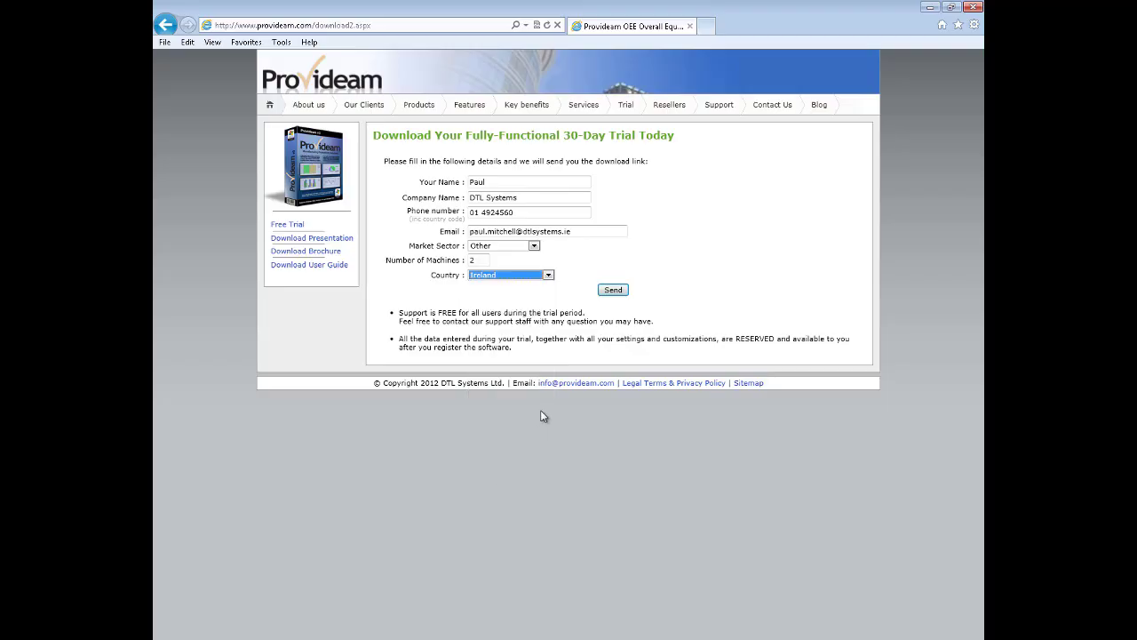
left_click(612, 291)
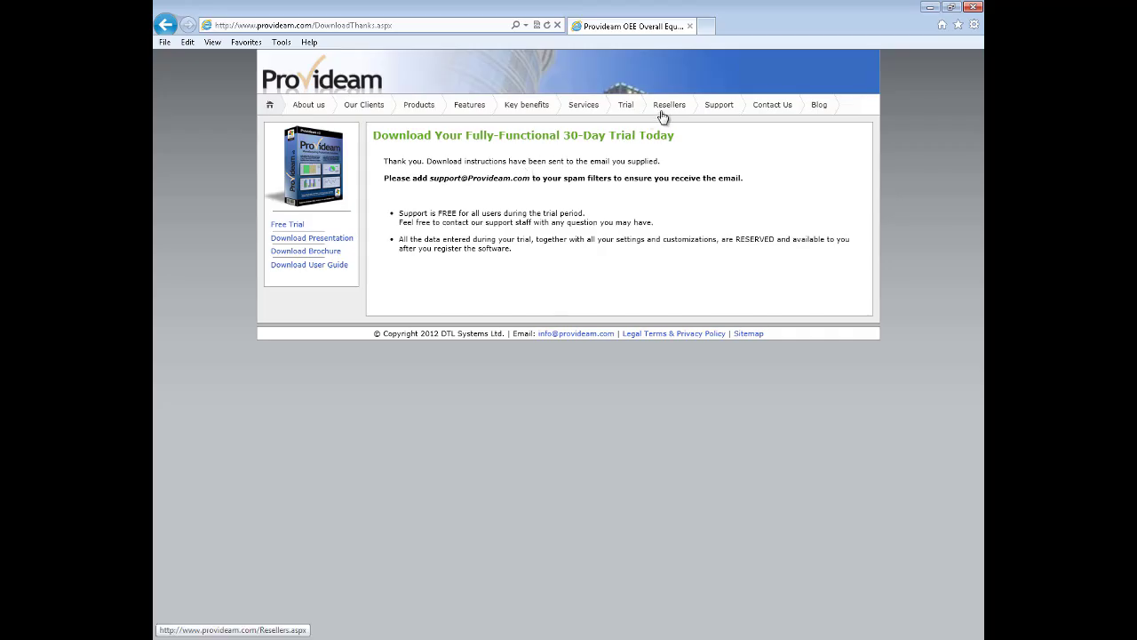
Minimise Internet Explorer to reveal the Outlook inbox
left_click(929, 7)
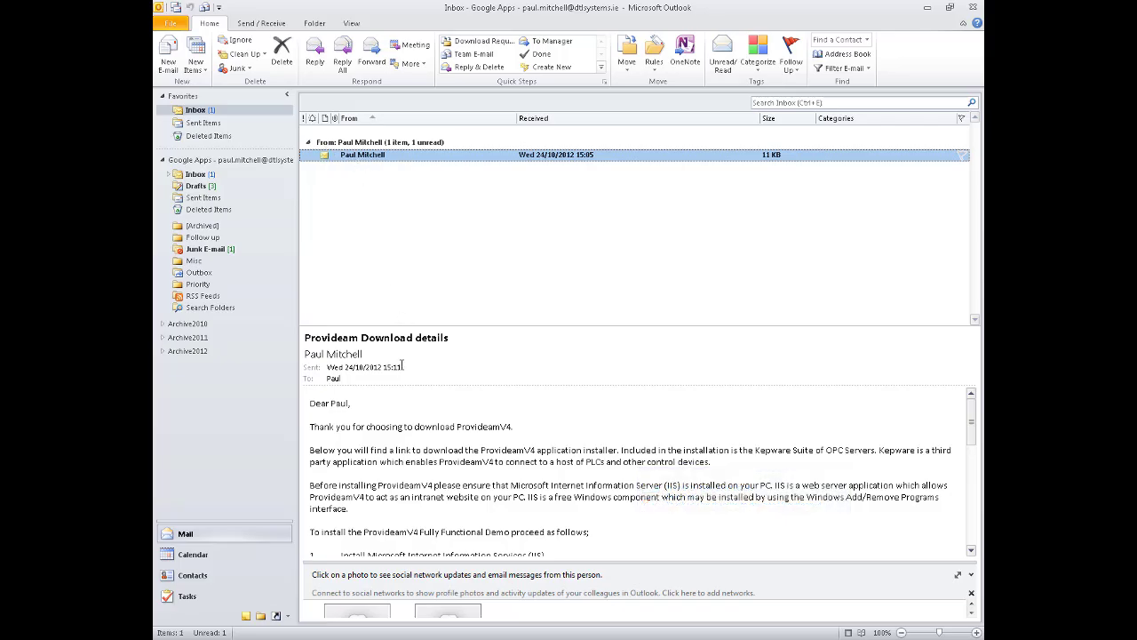
Follow the provideam.com/dl.aspx link in the Download details e-mail to fetch ProvideamSetup.exe
scroll(392, 450, "down", 3)
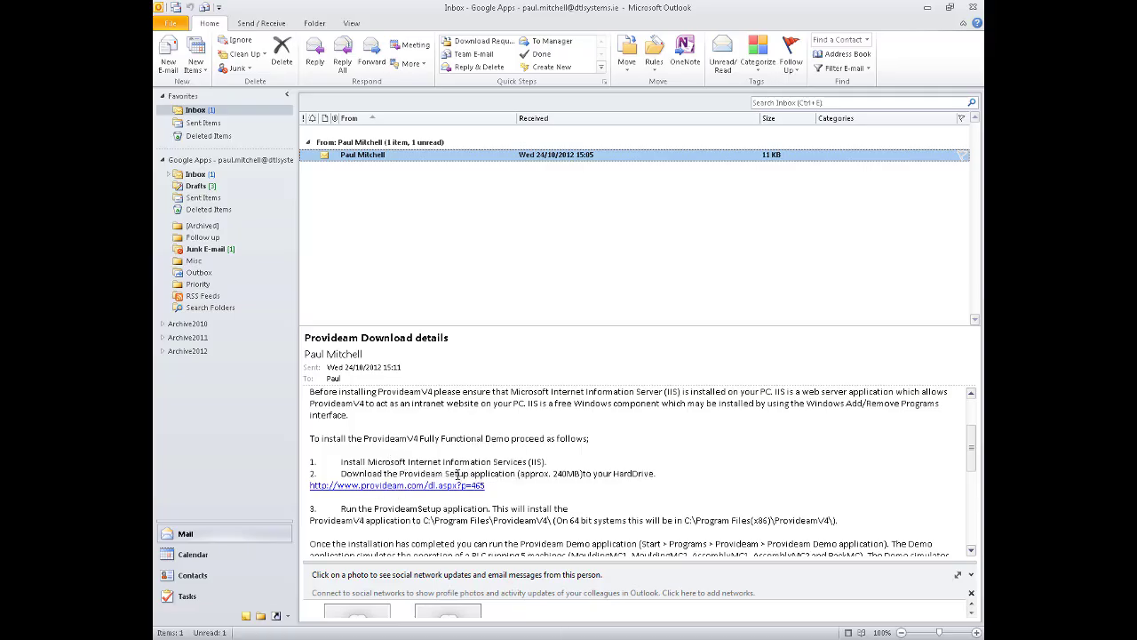
left_click(411, 489)
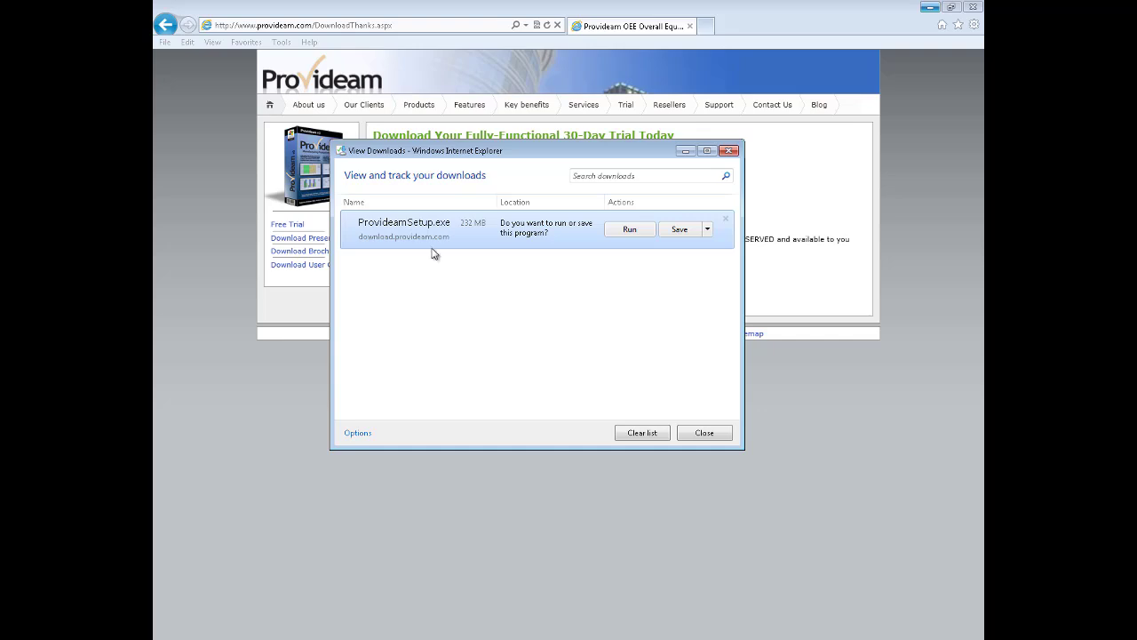
Save ProvideamSetup.exe and choose Run anyway past the SmartScreen Filter warning
left_click(680, 230)
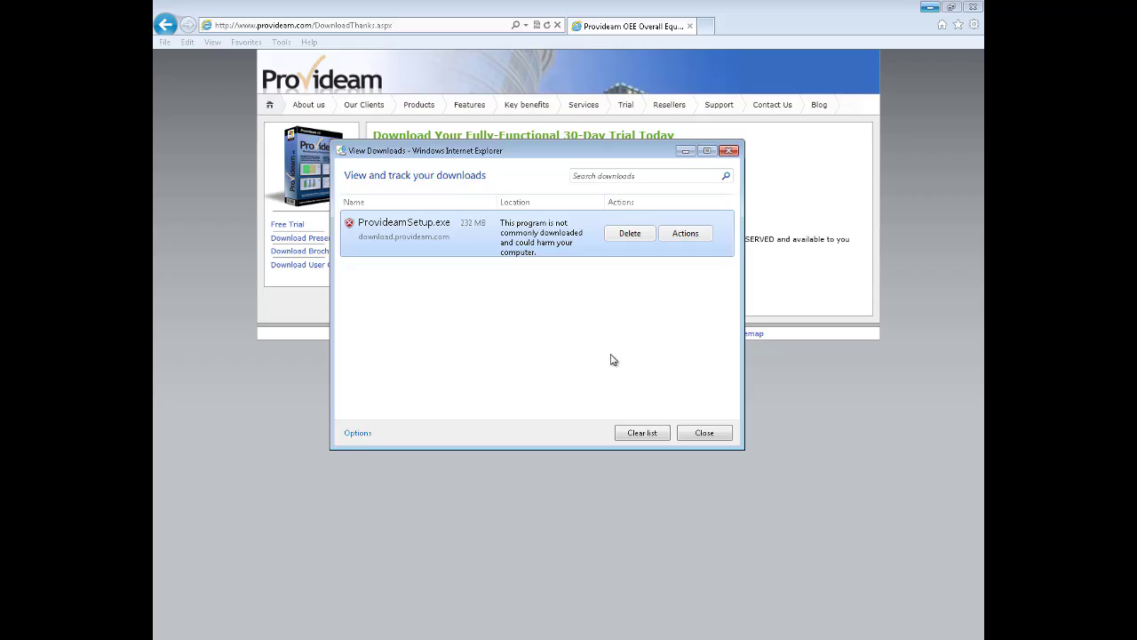
left_click(682, 240)
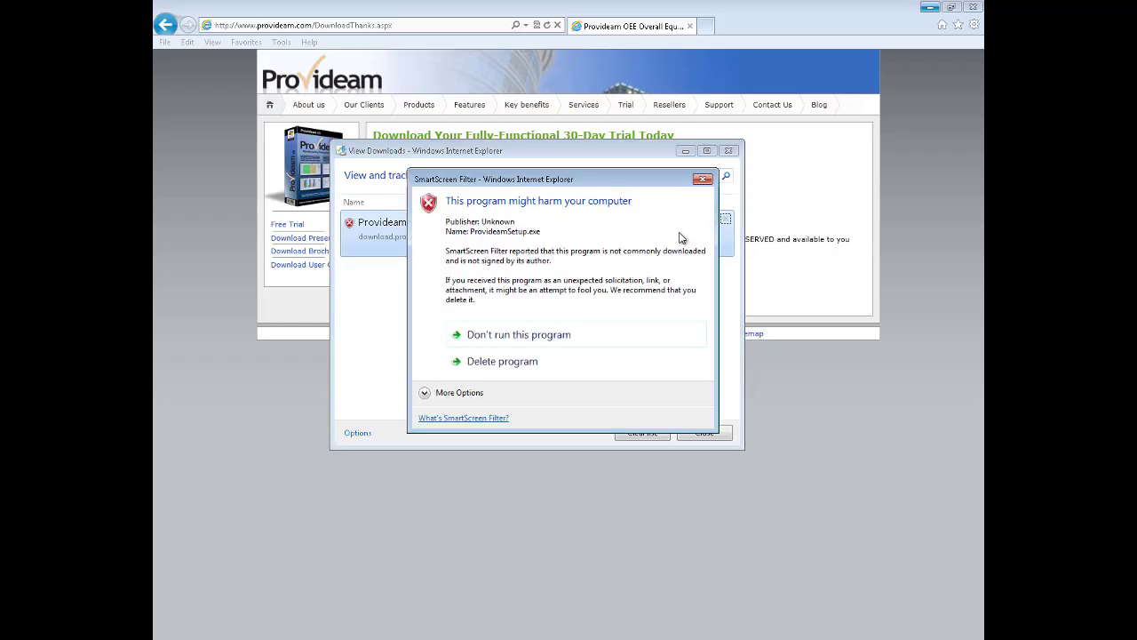
left_click(425, 395)
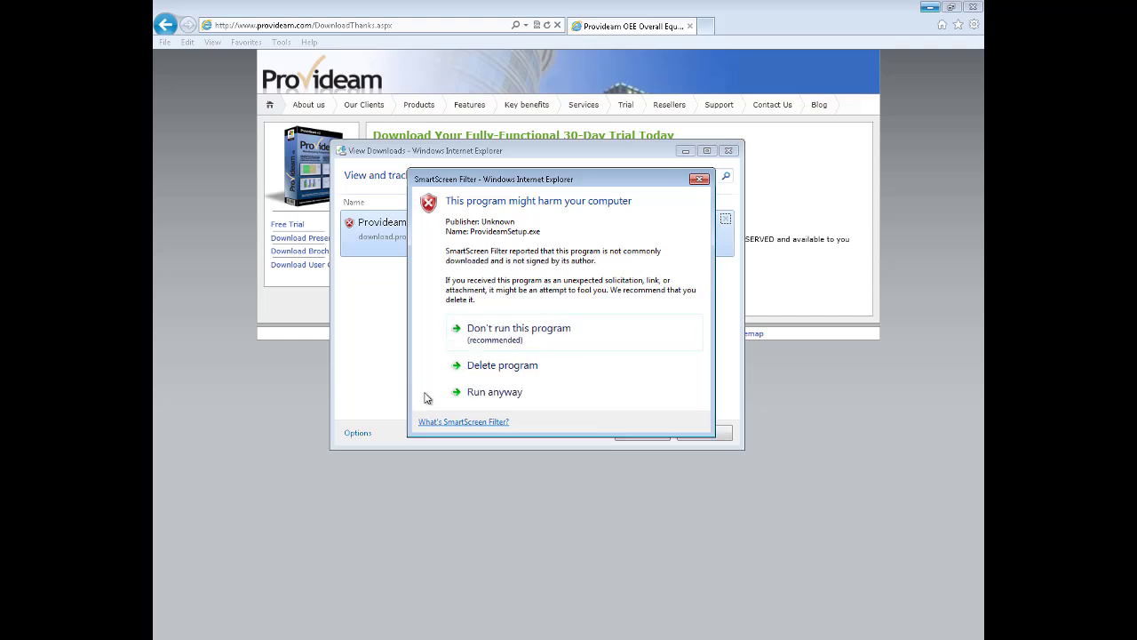
left_click(498, 394)
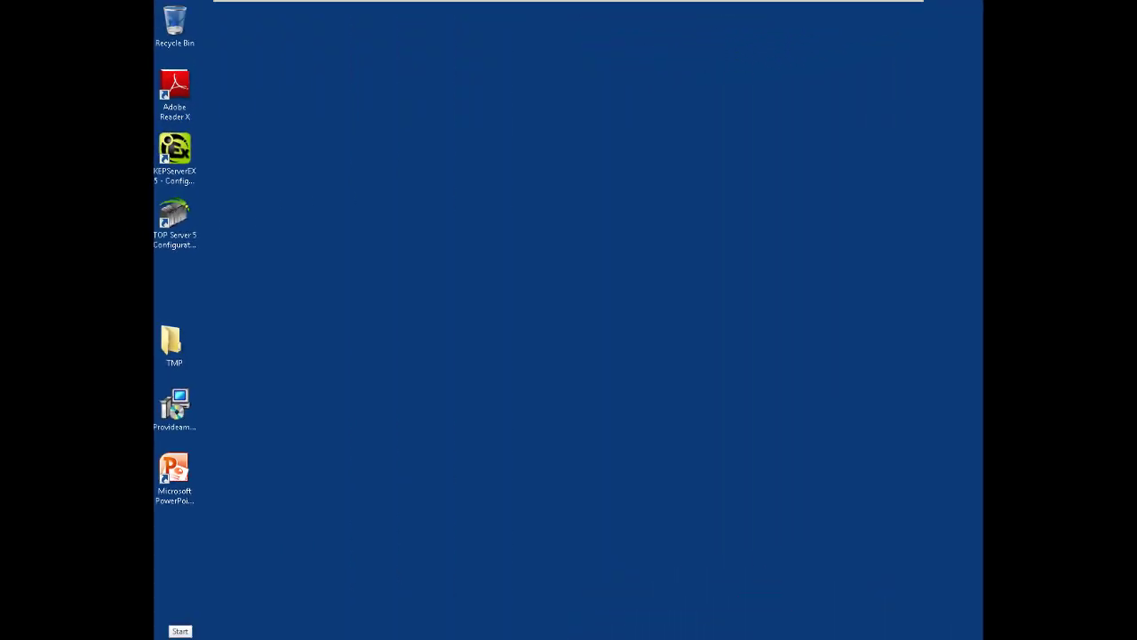
Open the Windows Features dialog via Control Panel > Programs and Features
left_click(178, 633)
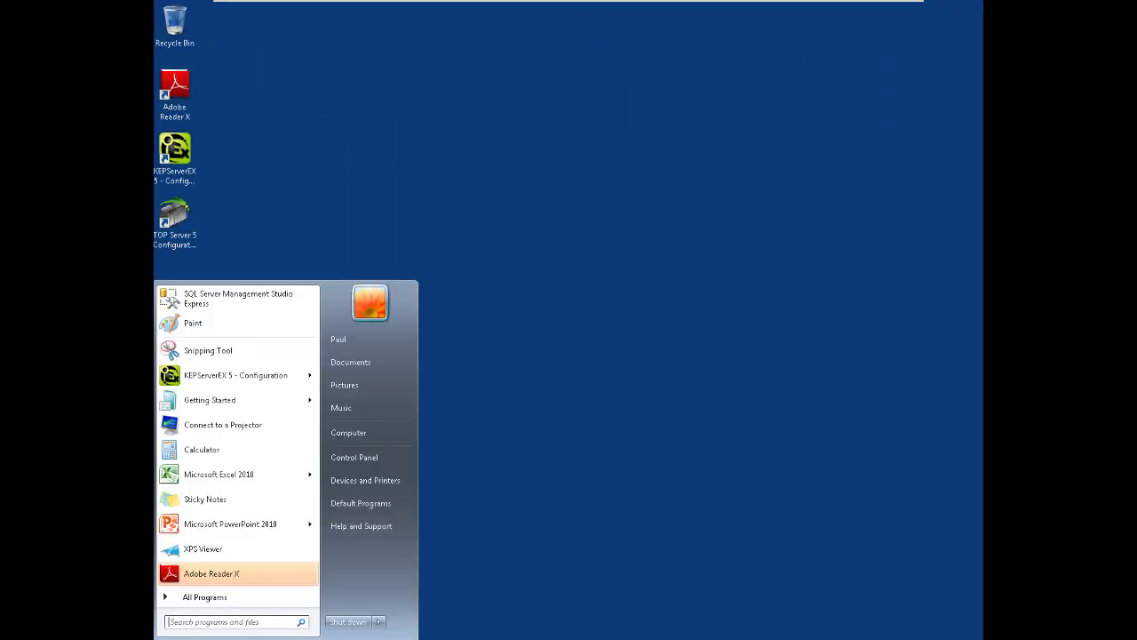
left_click(359, 460)
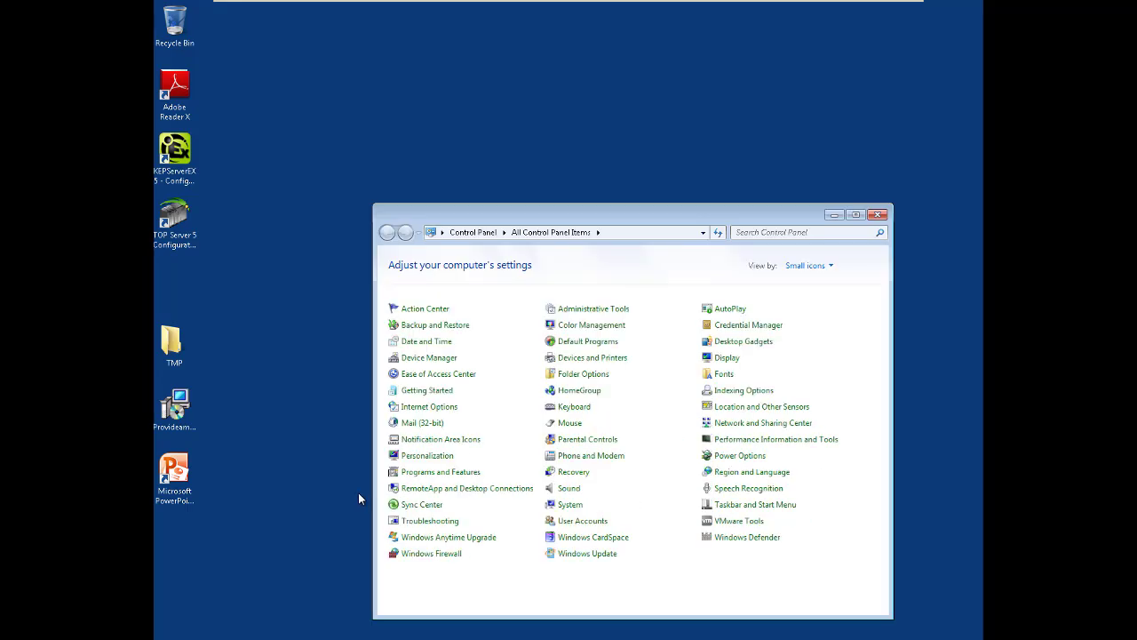
left_click(457, 478)
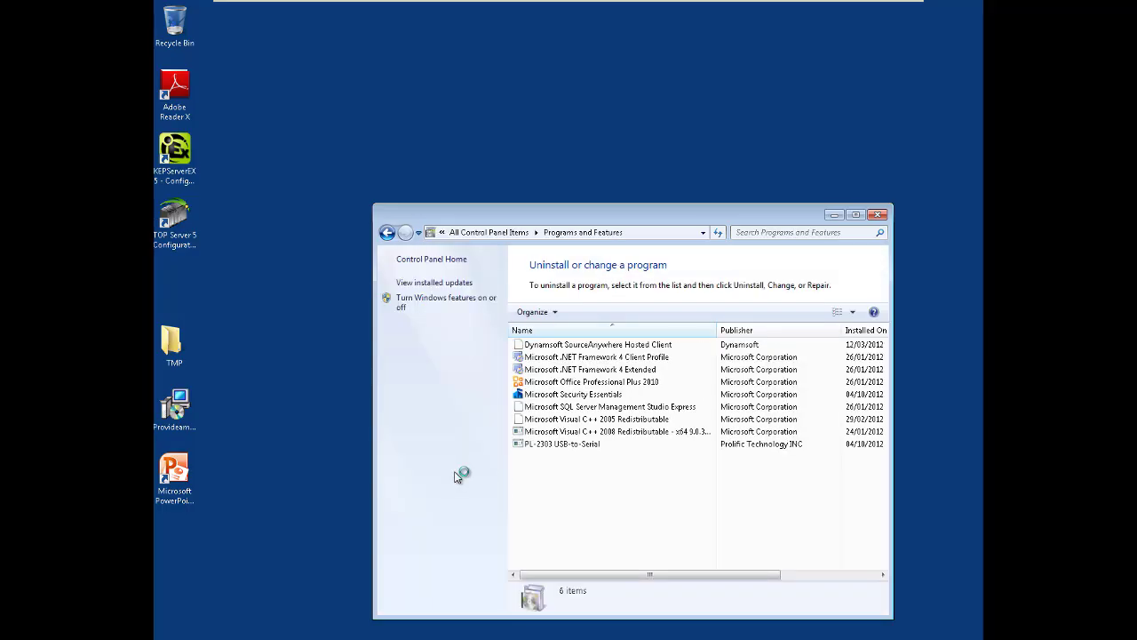
left_click(424, 302)
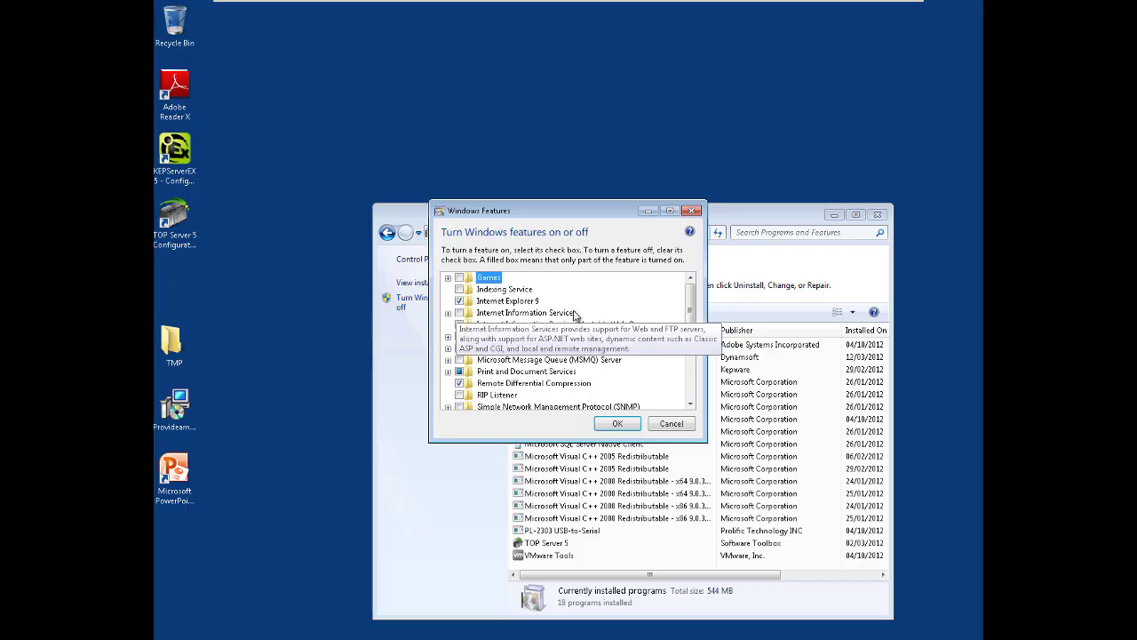
Enable Internet Information Services with .NET Extensibility and ASP.NET under Application Development Features, then apply
left_click(449, 314)
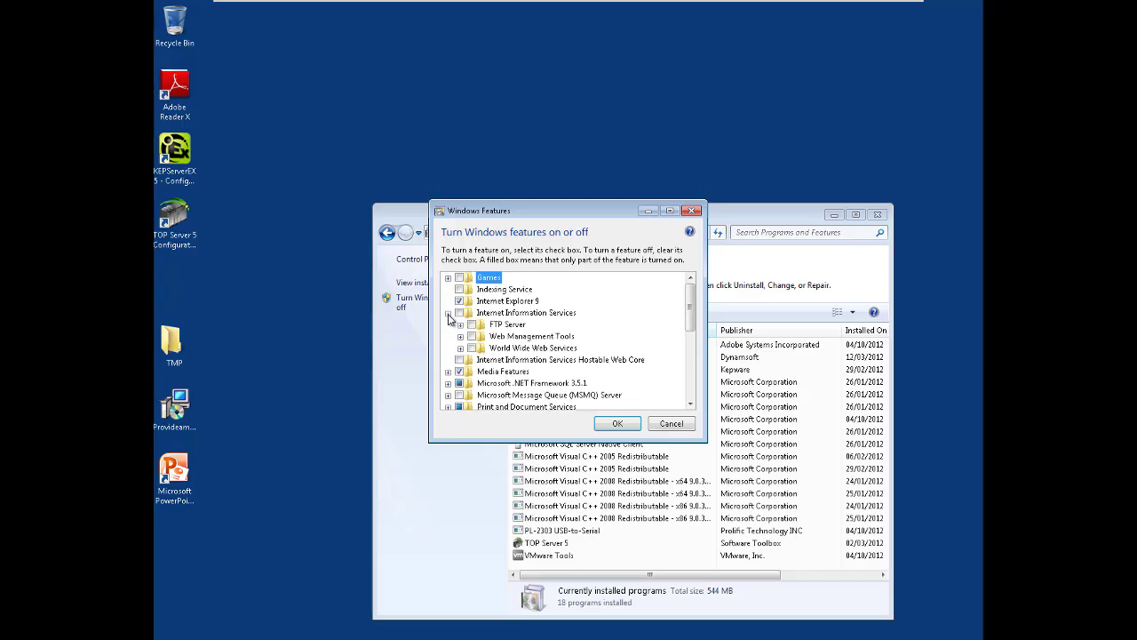
left_click(460, 314)
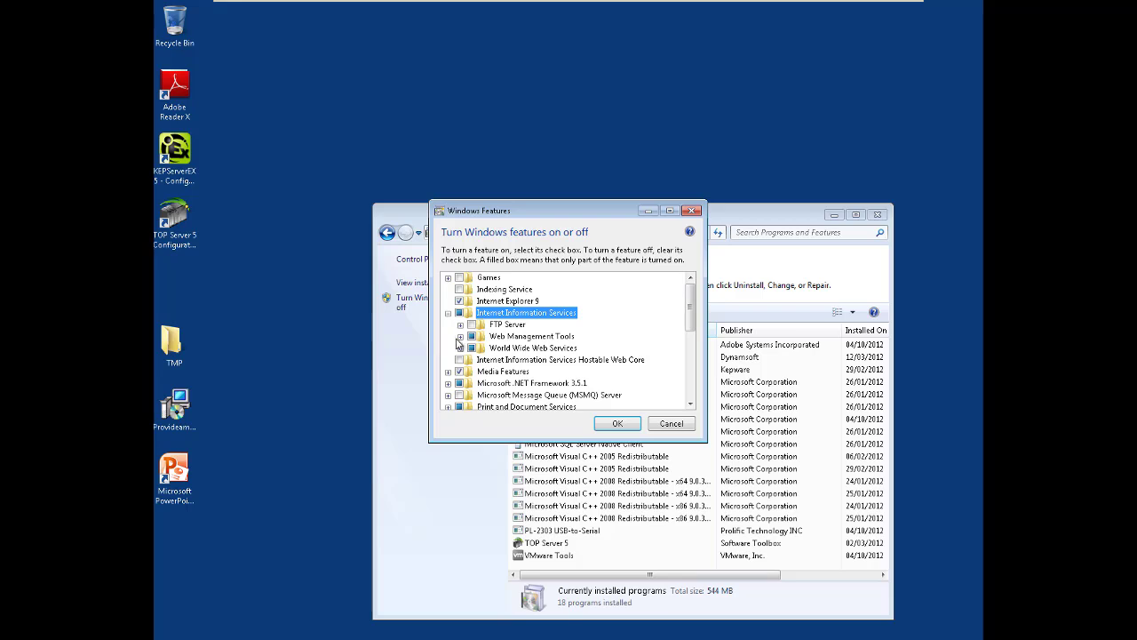
left_click(460, 337)
left_click(460, 338)
left_click(460, 348)
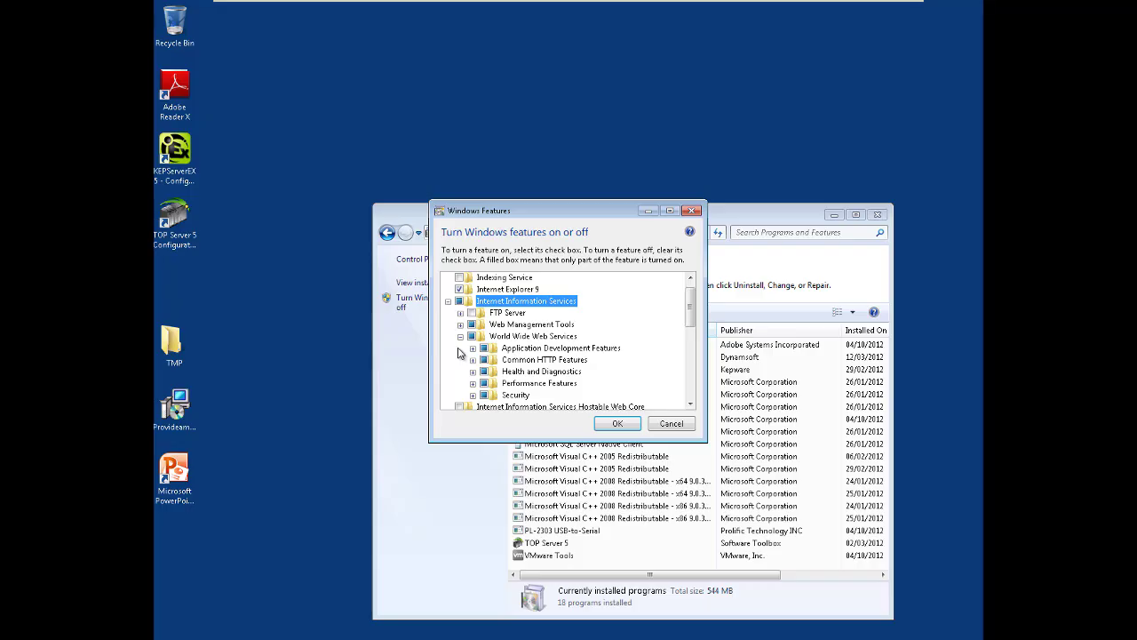
left_click(473, 348)
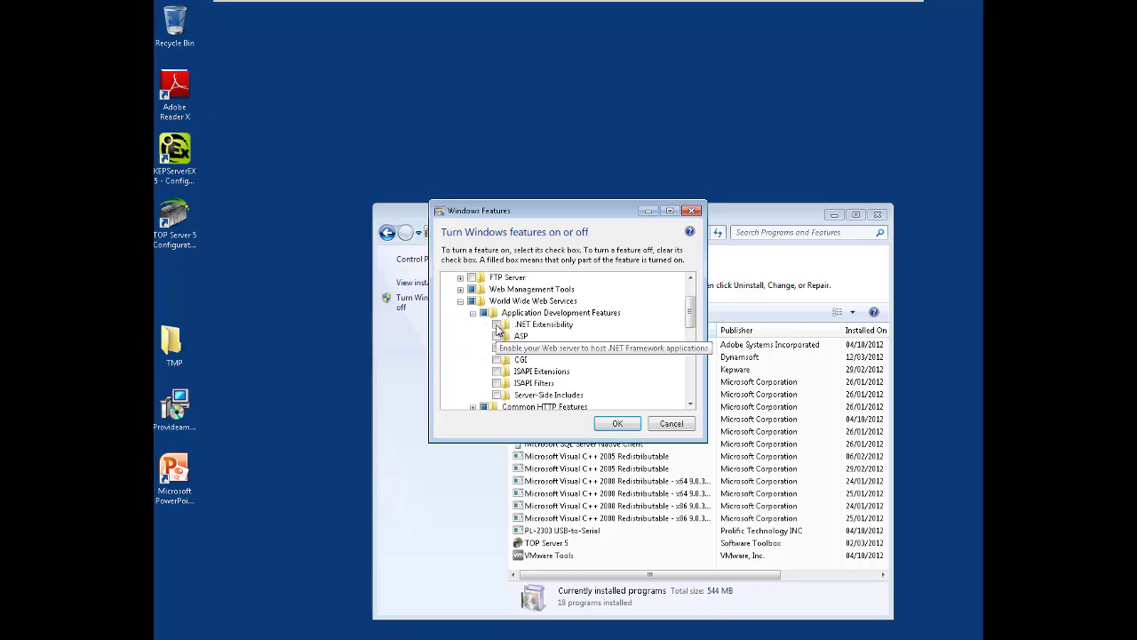
left_click(496, 324)
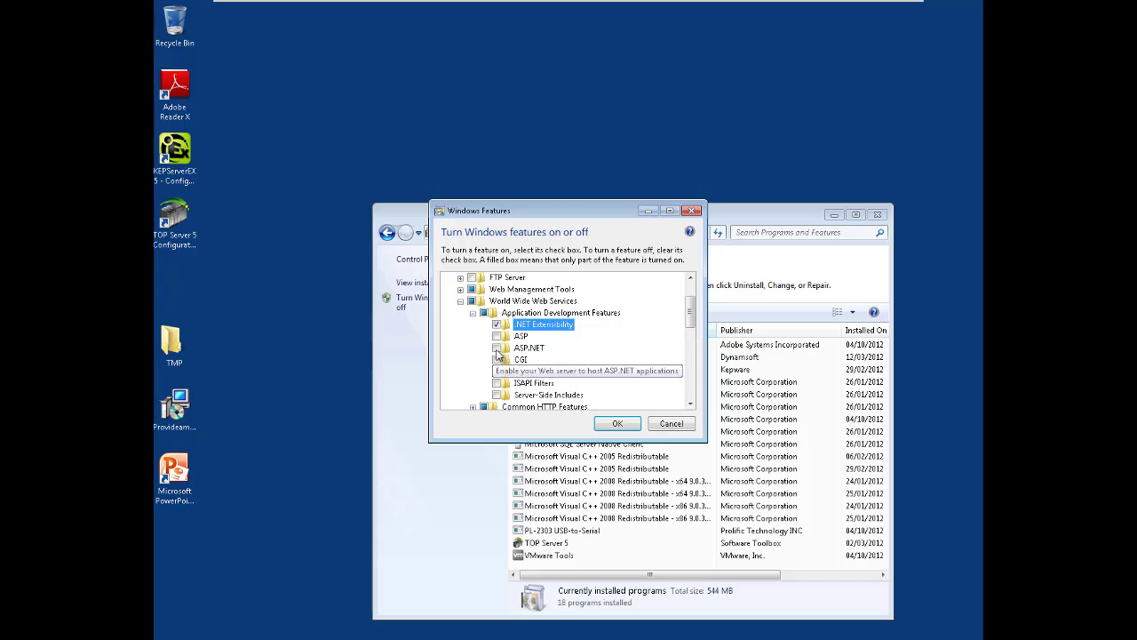
left_click(495, 348)
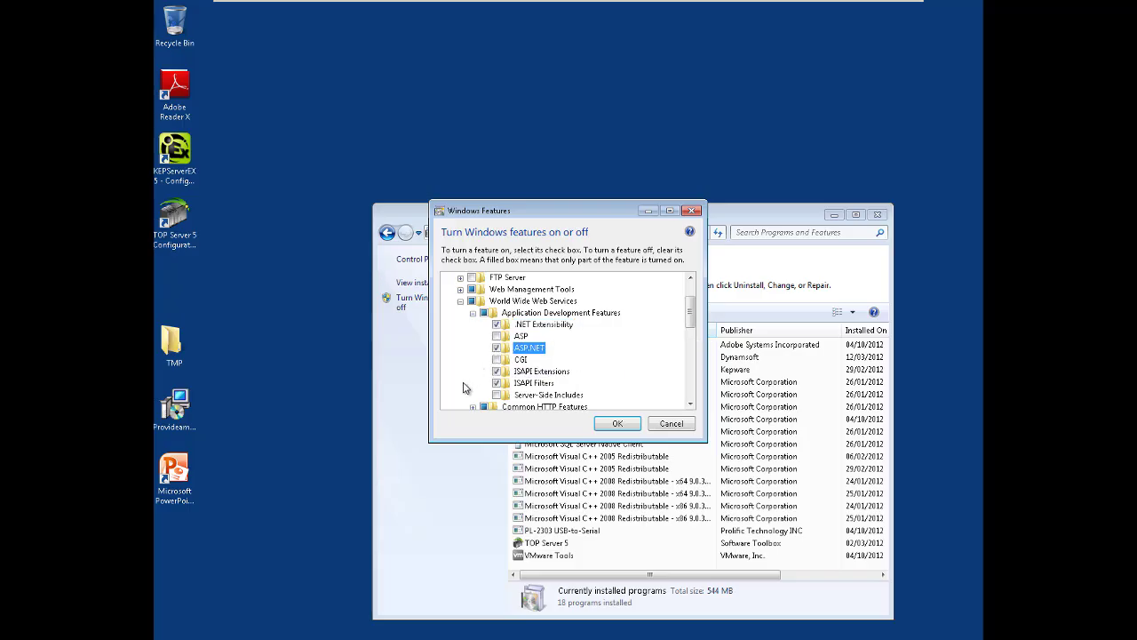
left_click(618, 425)
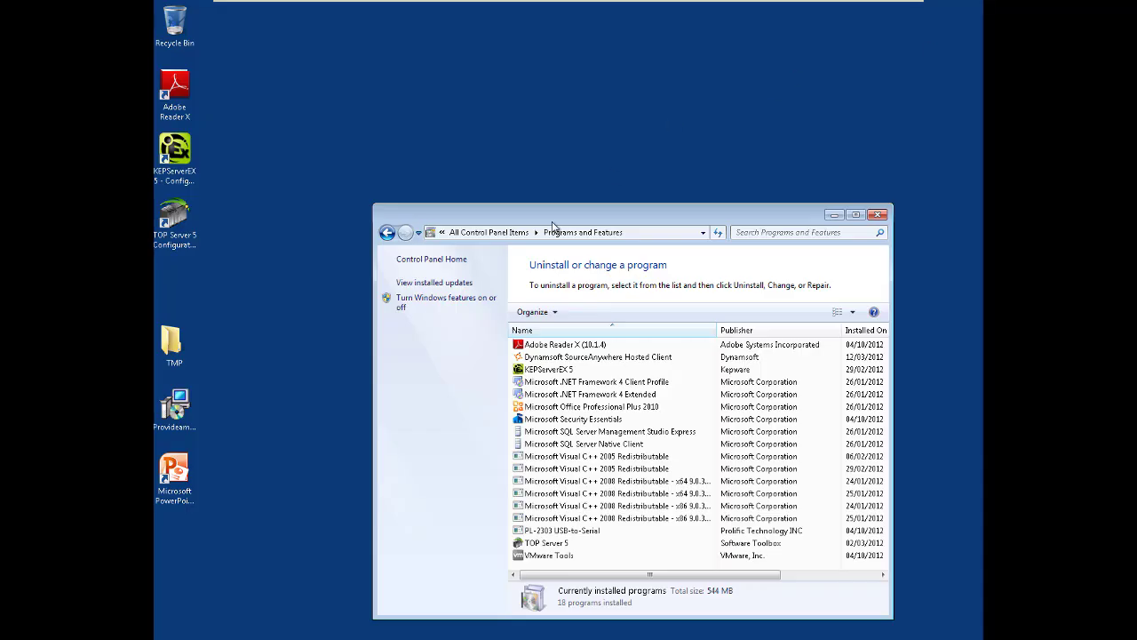
Restart Windows 7 and sign back in with the account password
key("super")
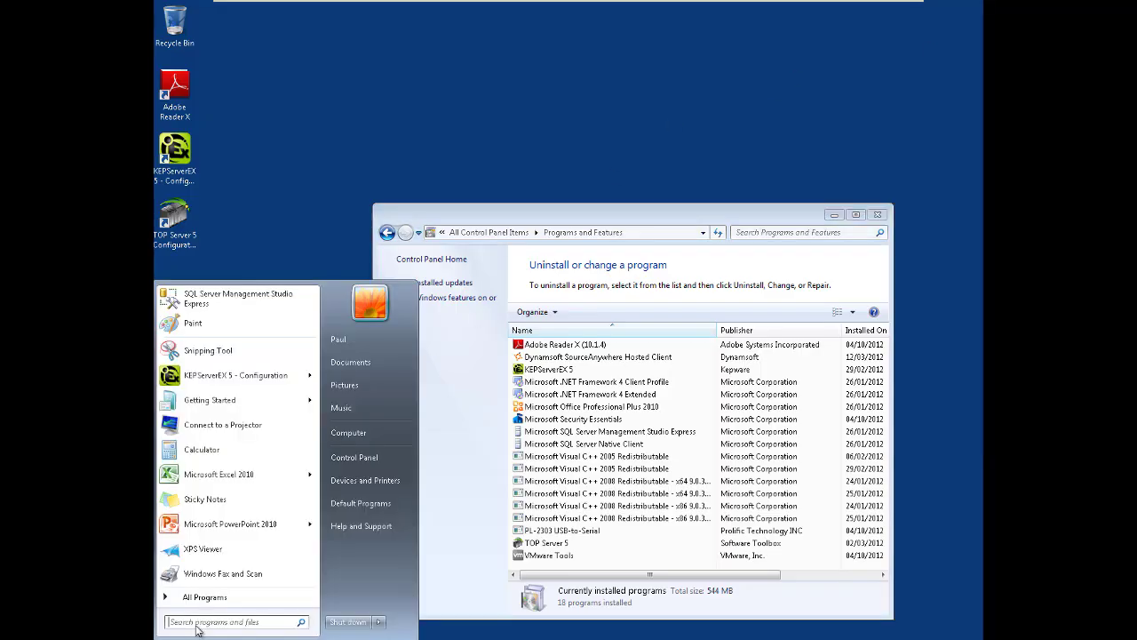
mouse_move(388, 624)
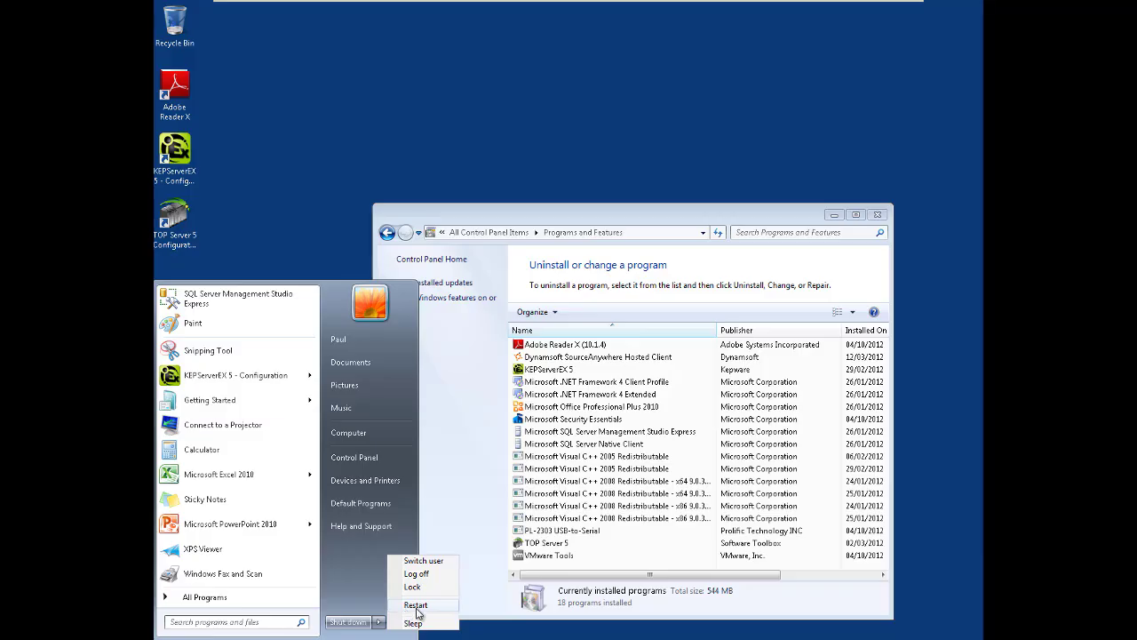
left_click(415, 608)
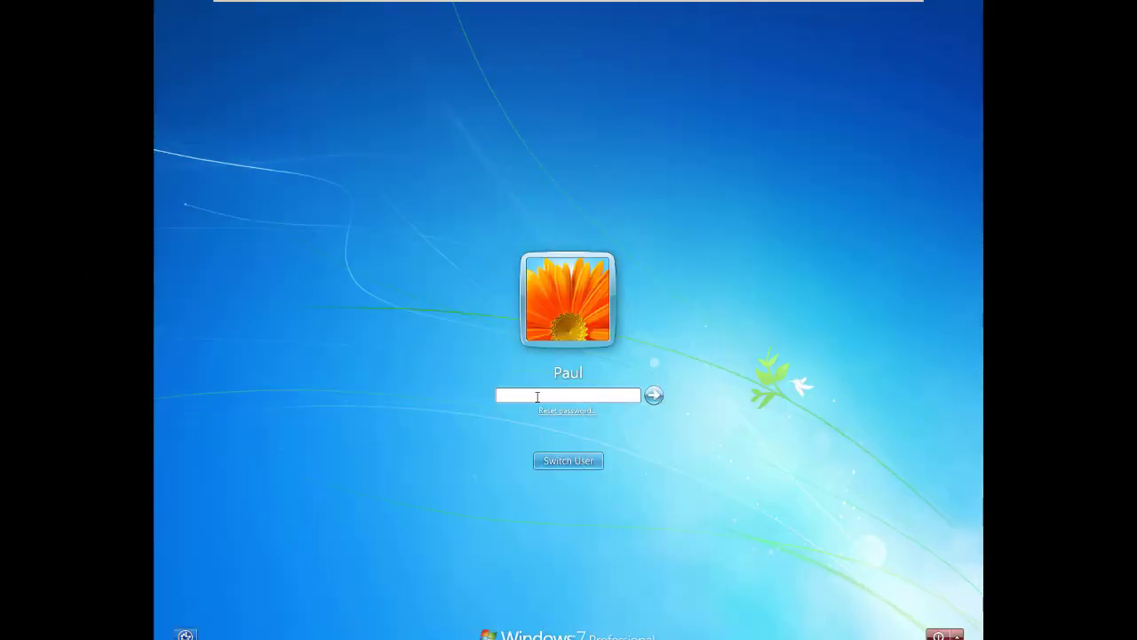
type("********")
key("Return")
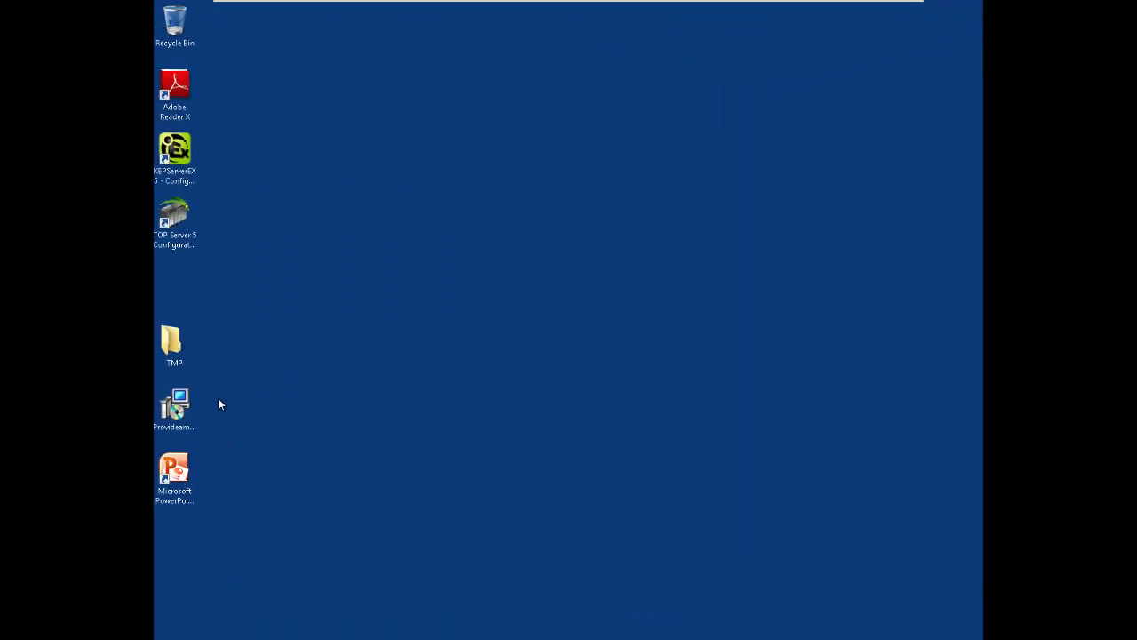
Select ProvideamSetup.exe on the desktop and bring up its context menu
left_click(177, 411)
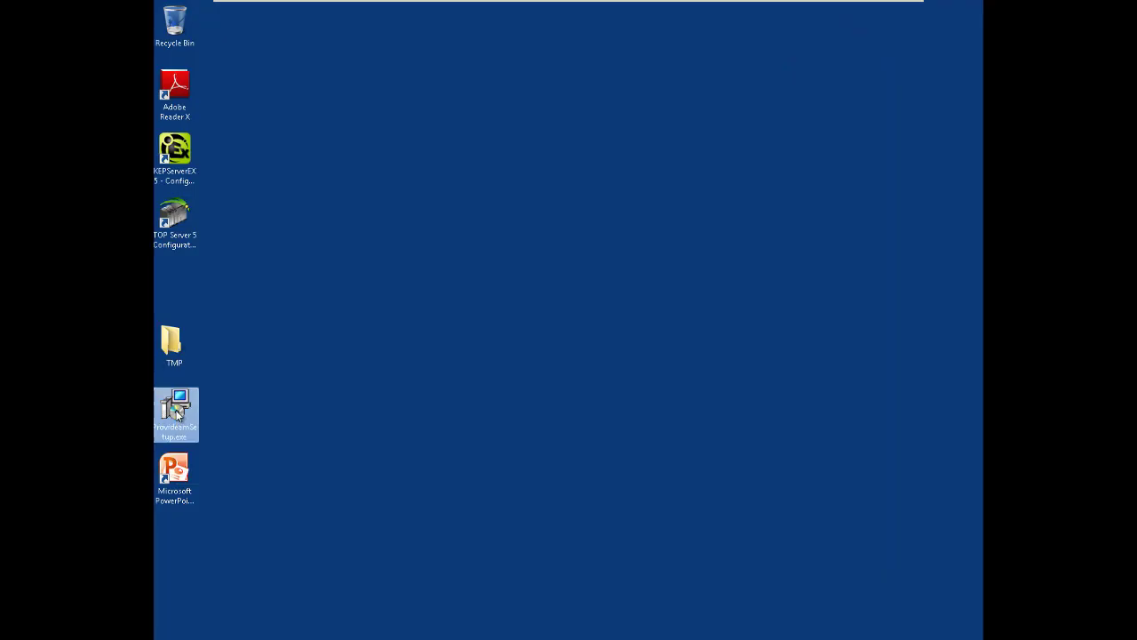
right_click(178, 414)
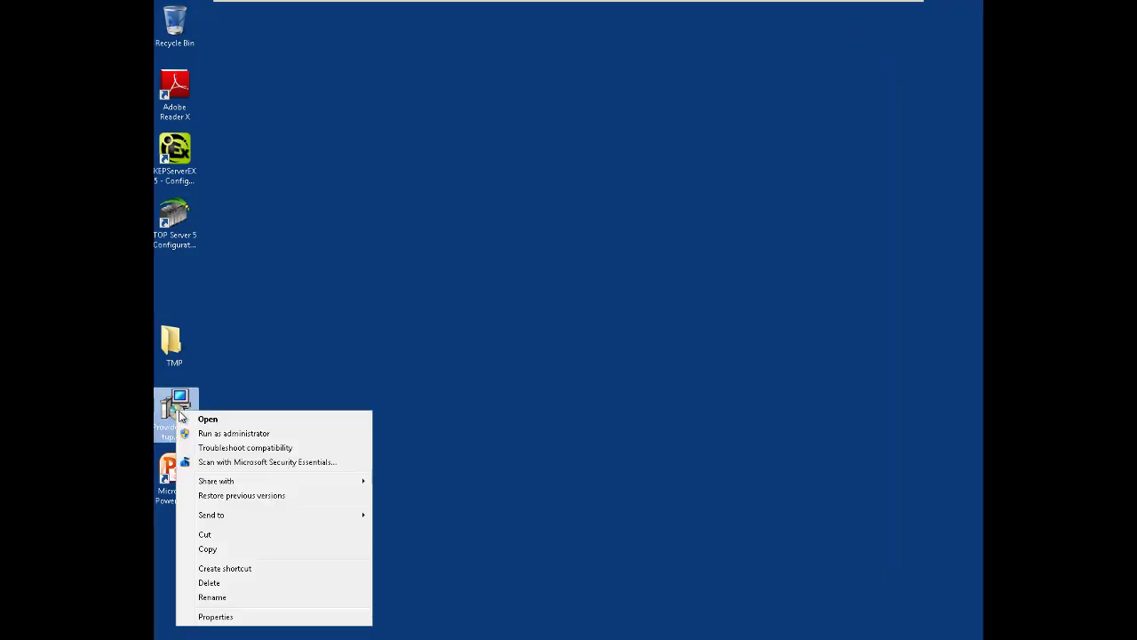
Run ProvideamSetup.exe as administrator, accept the licence, keep default components and tasks, and install
left_click(224, 434)
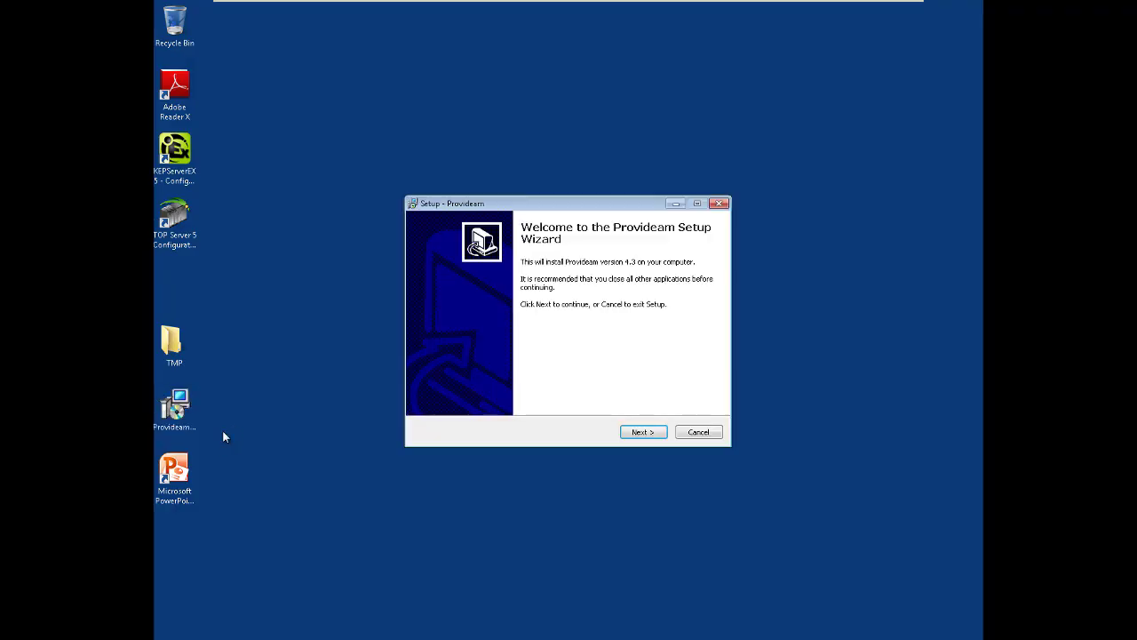
left_click(640, 434)
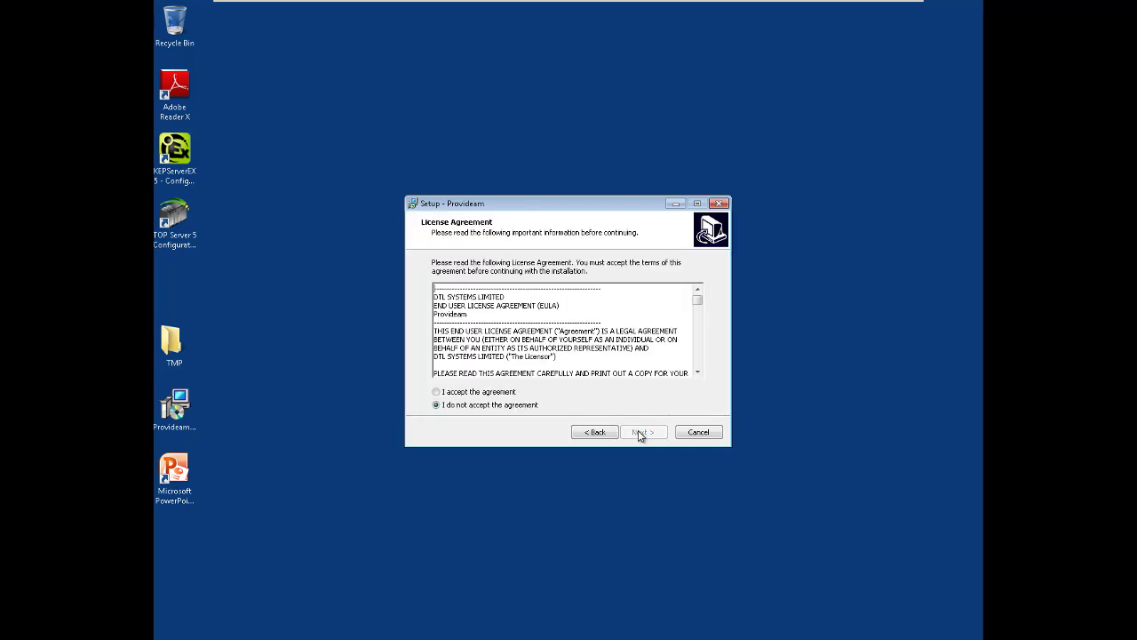
left_click(437, 392)
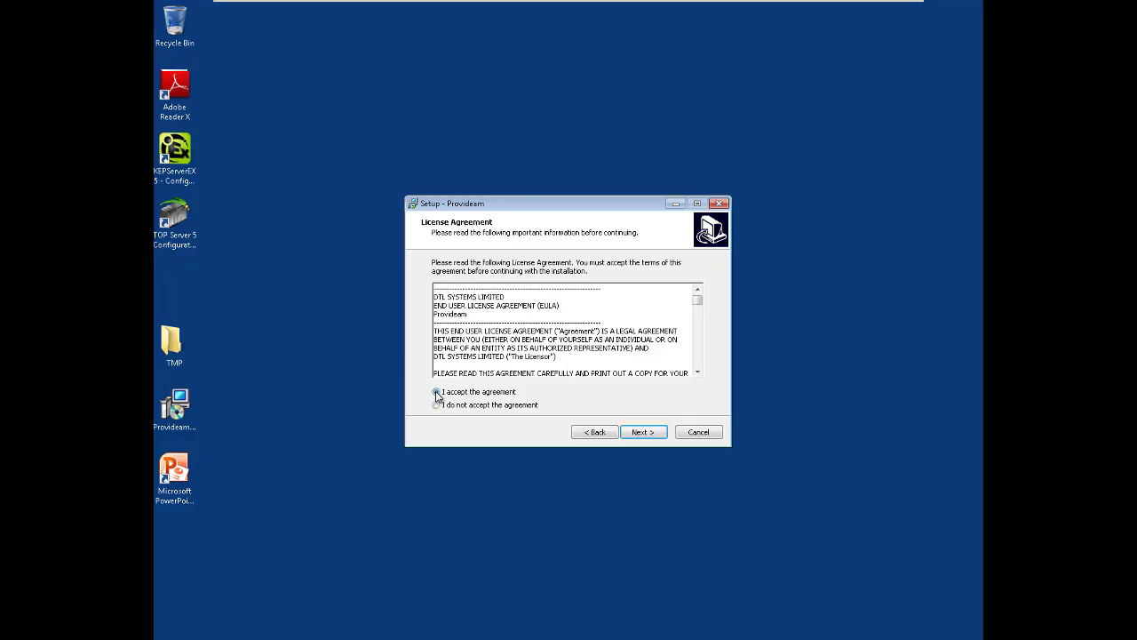
left_click(641, 436)
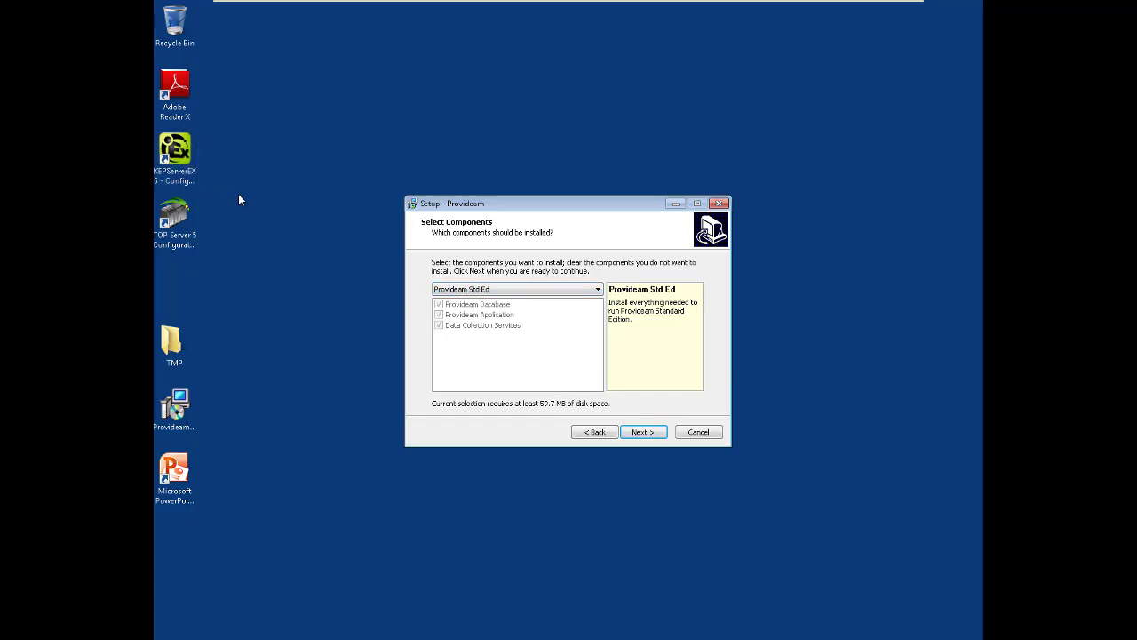
left_click(644, 432)
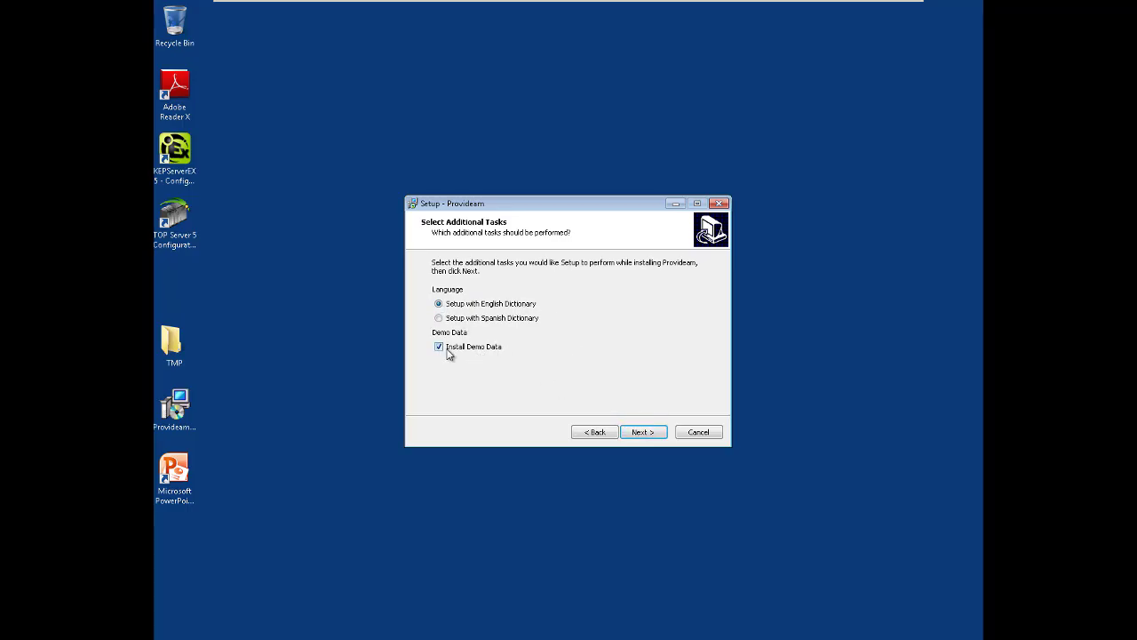
left_click(640, 433)
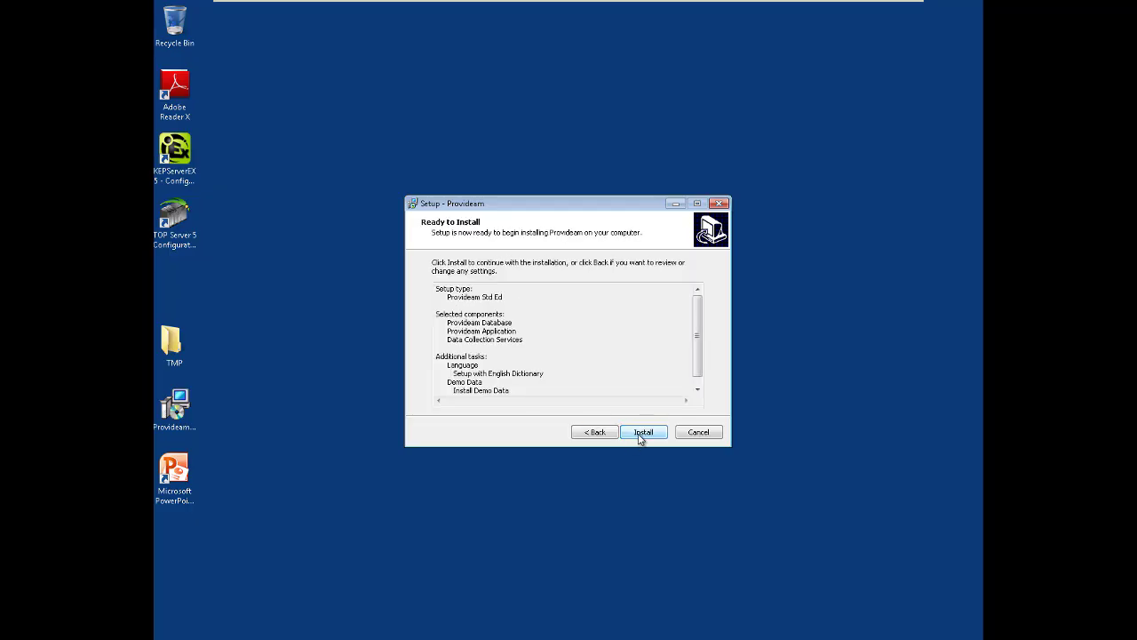
left_click(640, 433)
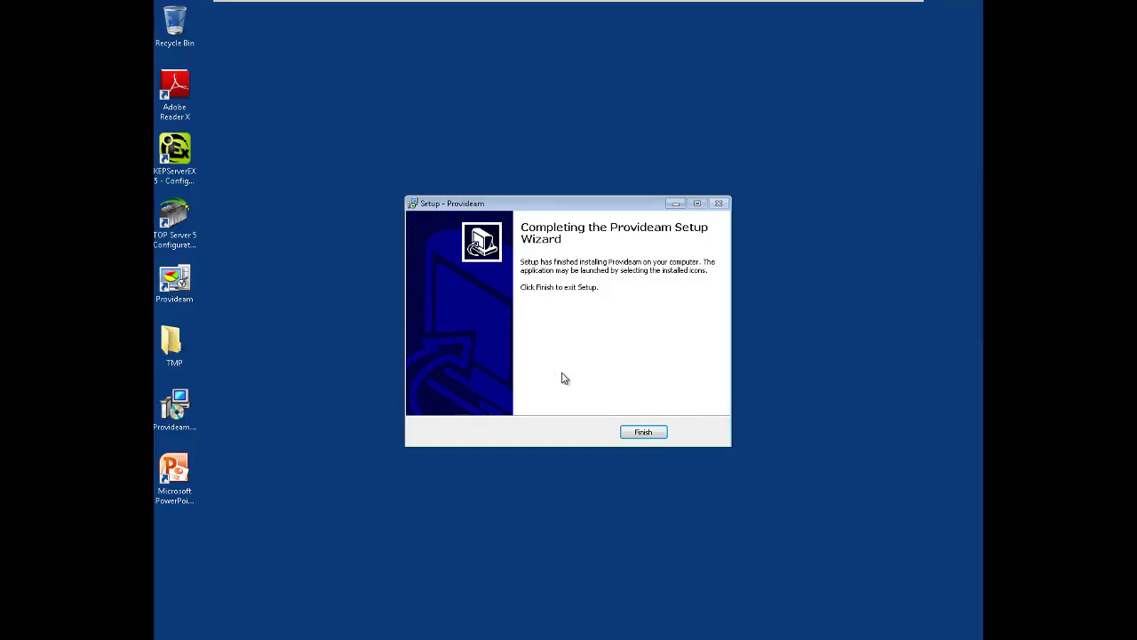
Close the setup wizard, launch Provideam and log in with the administrator's login name and password
left_click(643, 434)
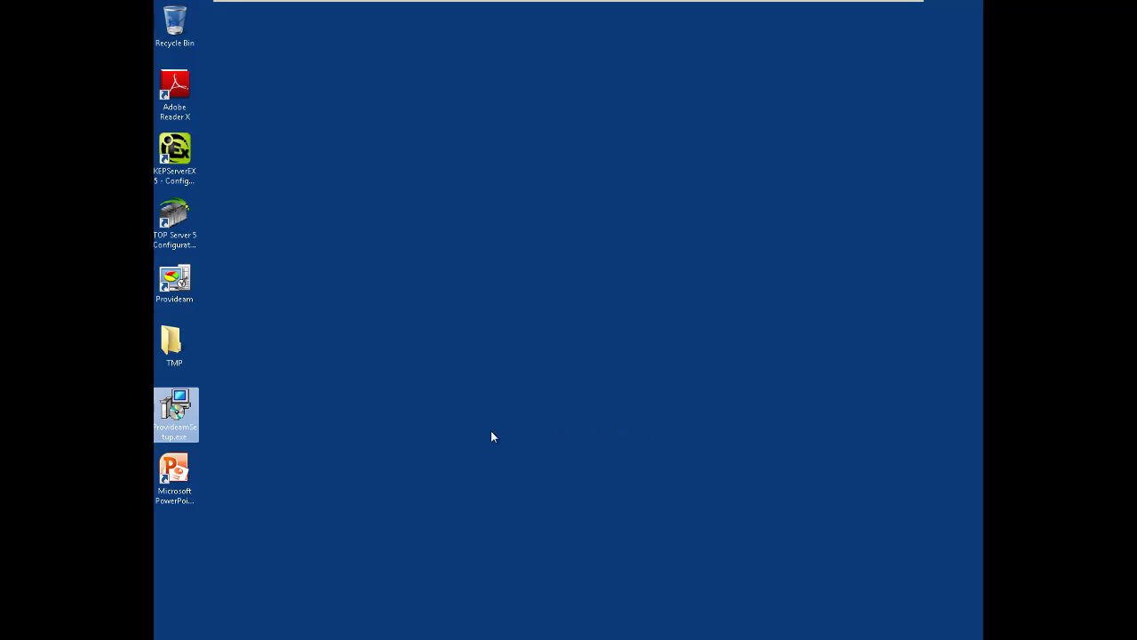
double_click(174, 283)
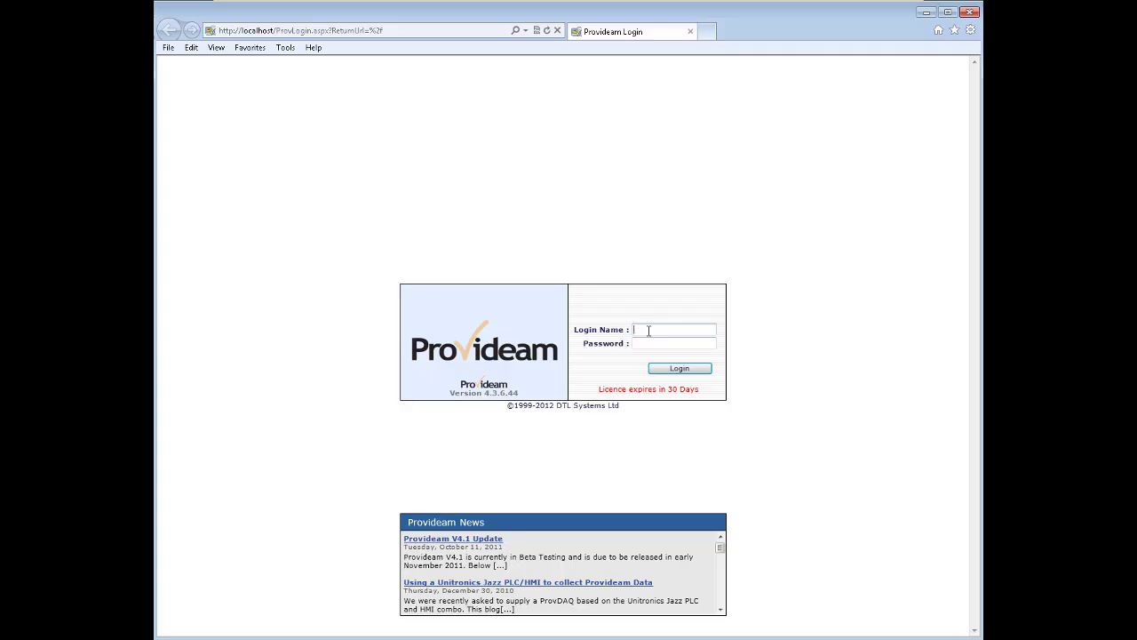
type("Admin")
key("Tab")
type("admin")
key("Return")
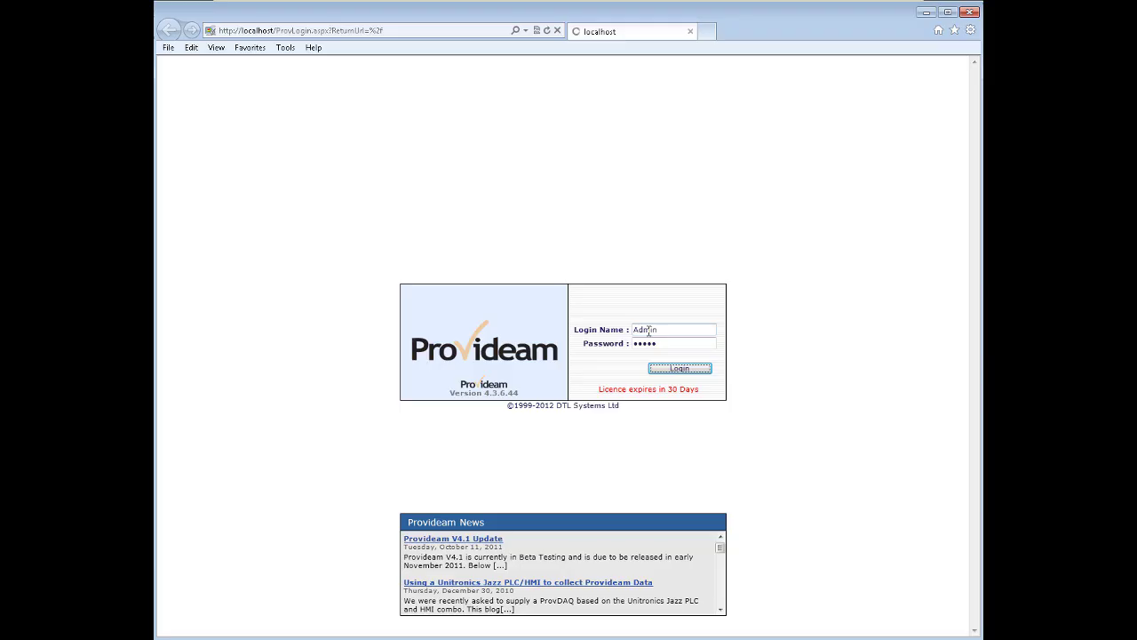
left_click(683, 368)
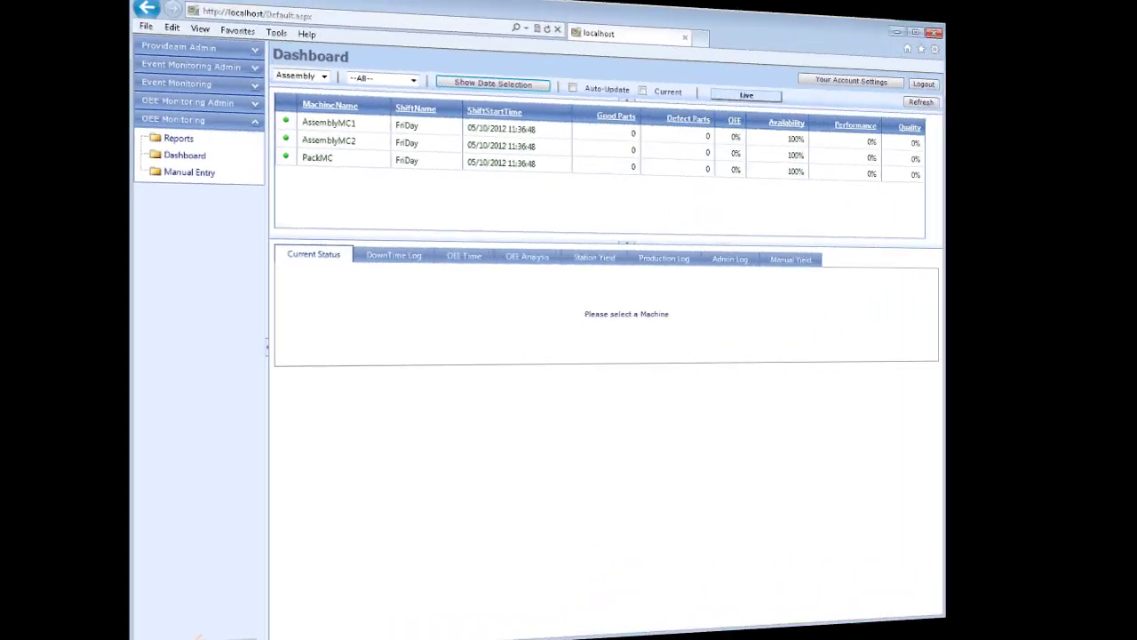
Launch the Provideam Demo Application and connect it to the Kepware V5 OPC server
key("super")
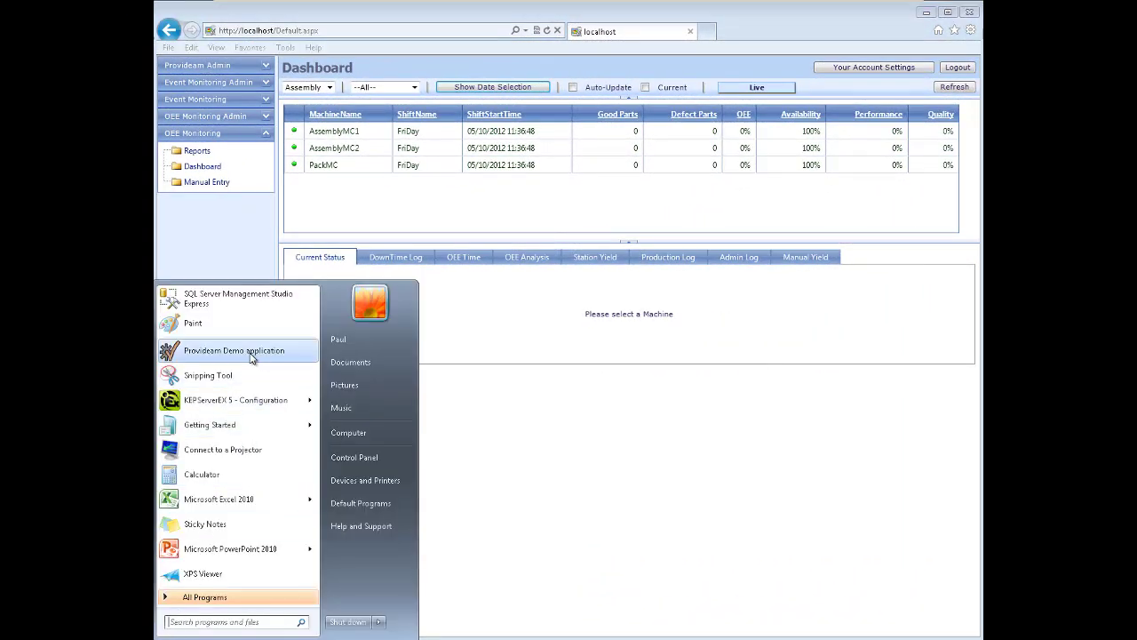
left_click(251, 358)
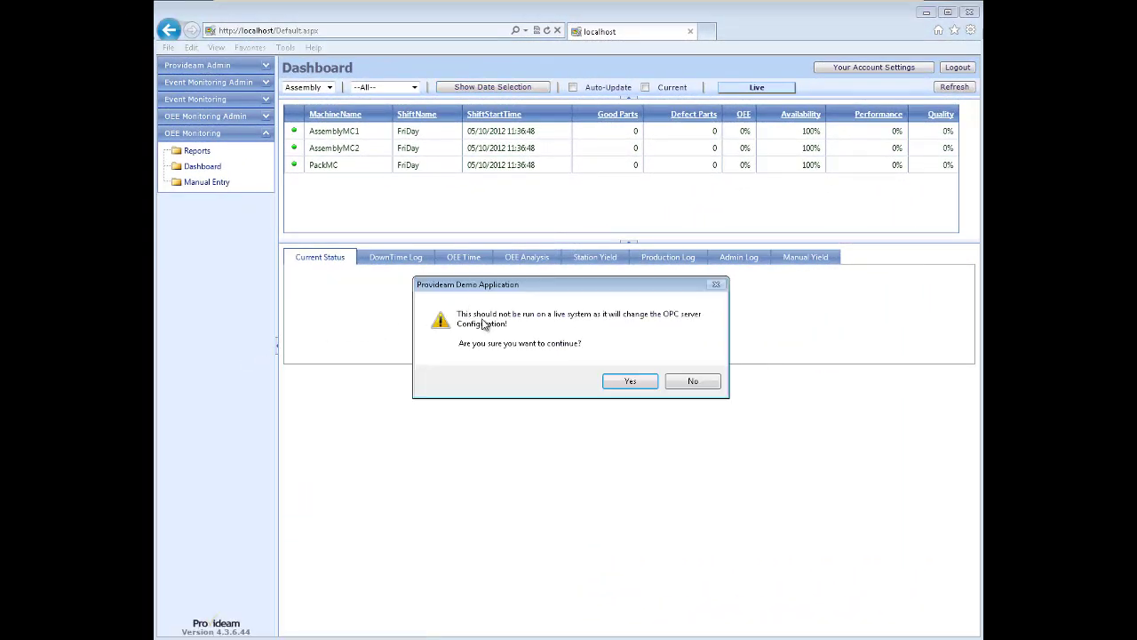
left_click(630, 383)
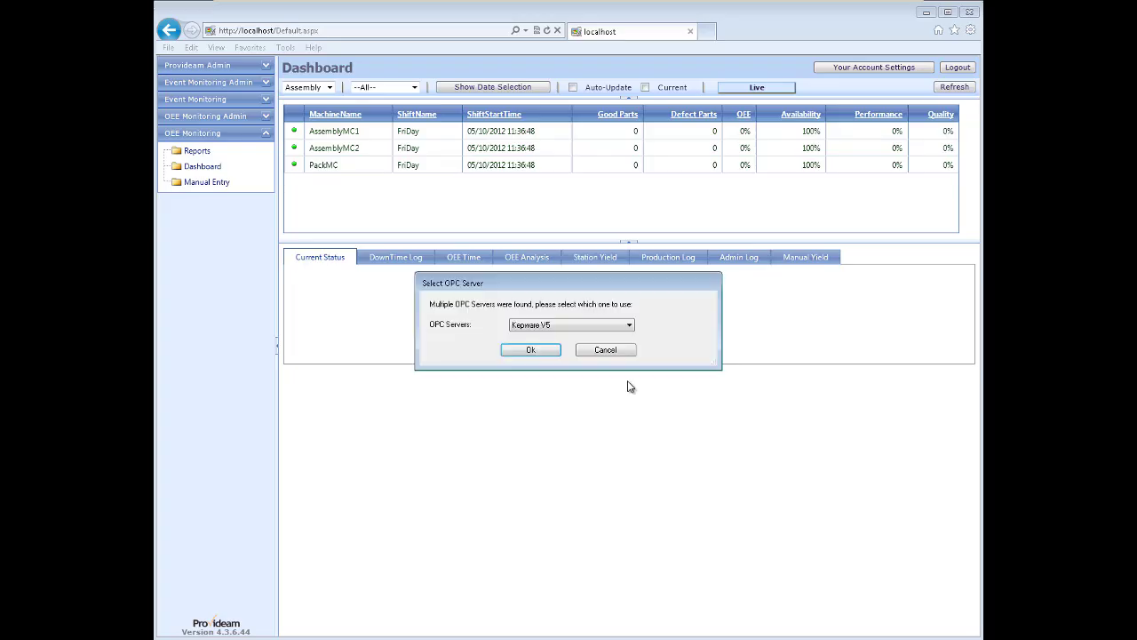
left_click(630, 327)
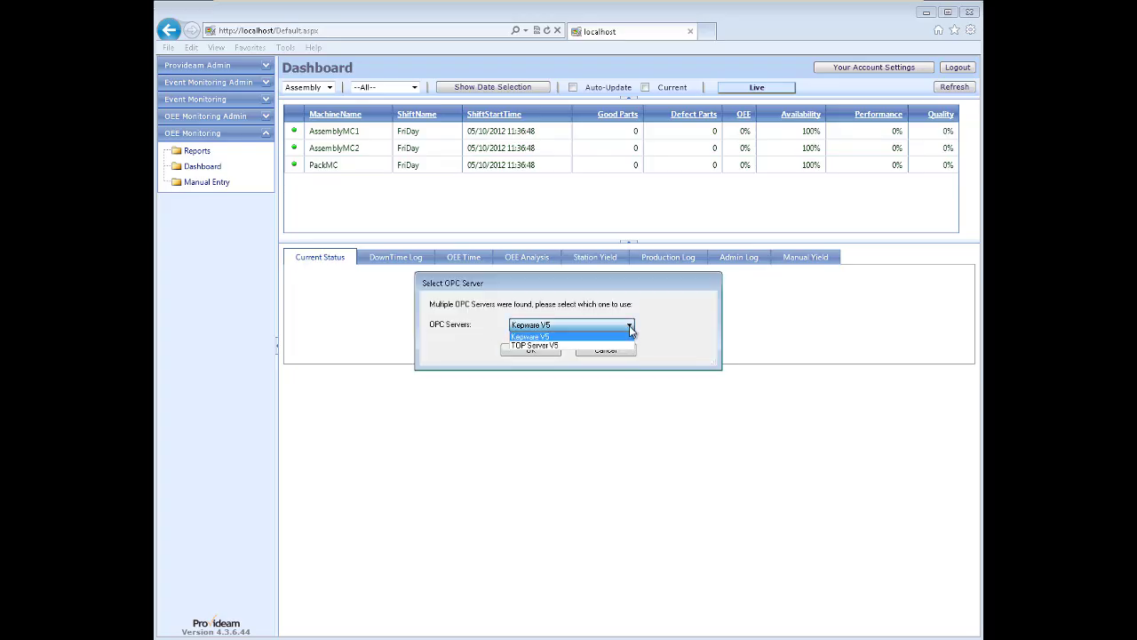
left_click(629, 335)
left_click(533, 352)
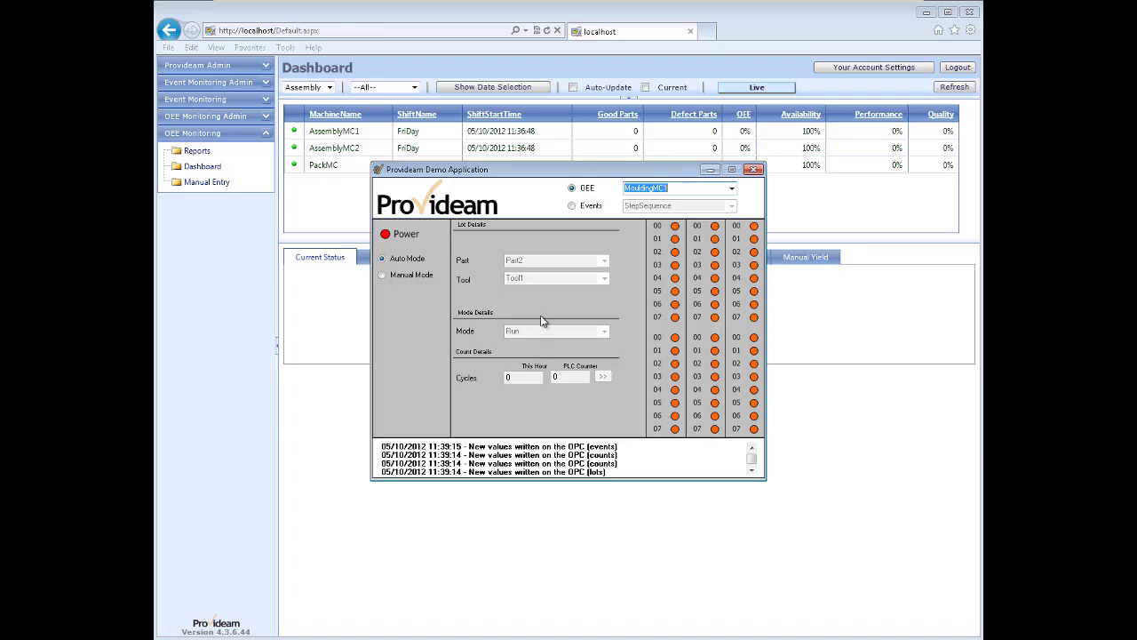
Move the demo window aside and select AssemblyMC1 on the dashboard to see its current status
left_click_drag(570, 172, 584, 273)
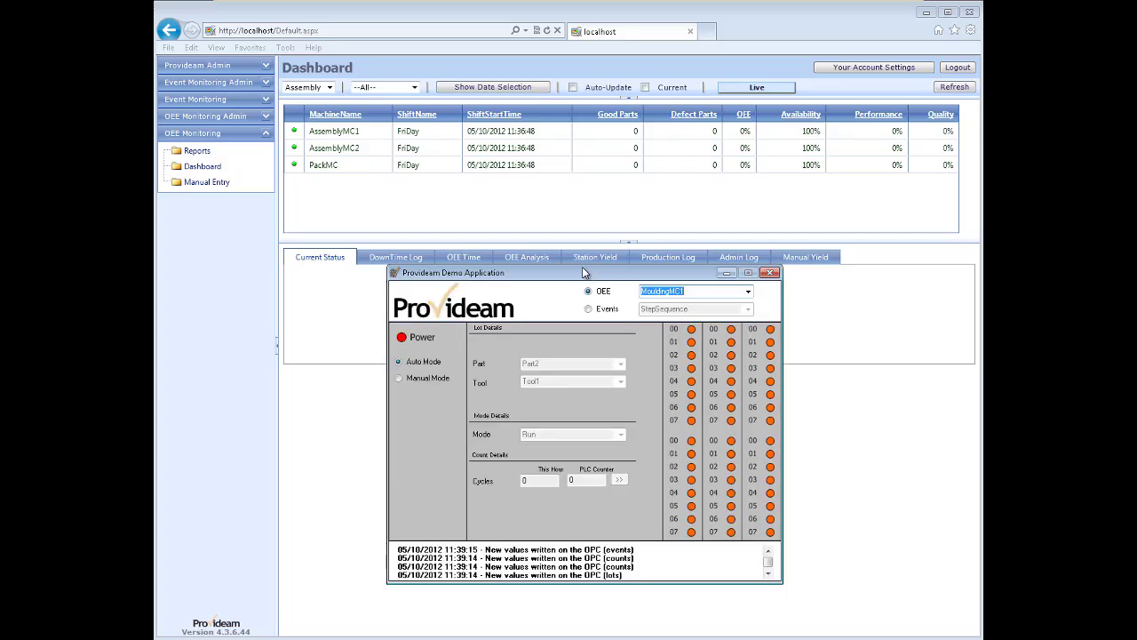
left_click(337, 133)
left_click(338, 134)
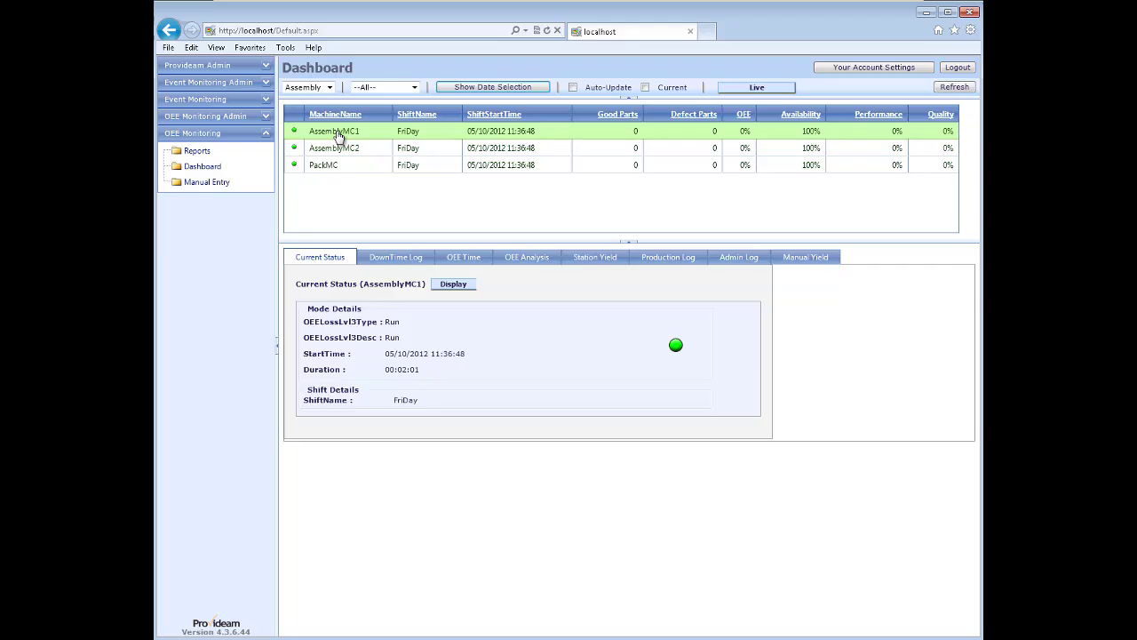
left_click(355, 639)
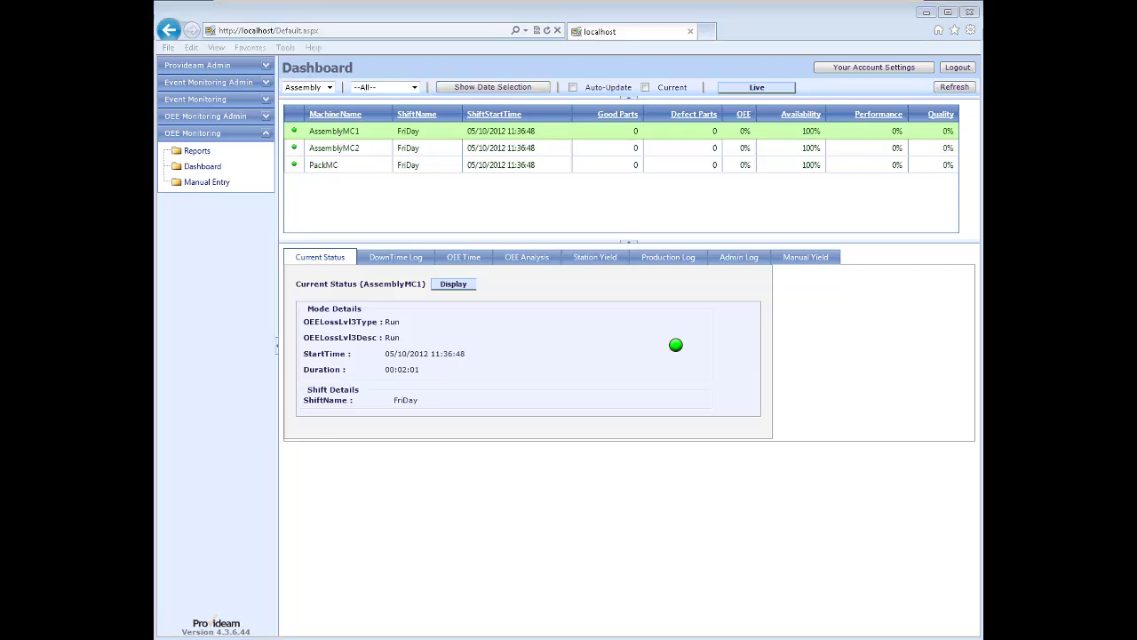
left_click_drag(550, 276, 680, 206)
Switch the demo simulator's OEE machine to AssemblyMC1
left_click(878, 220)
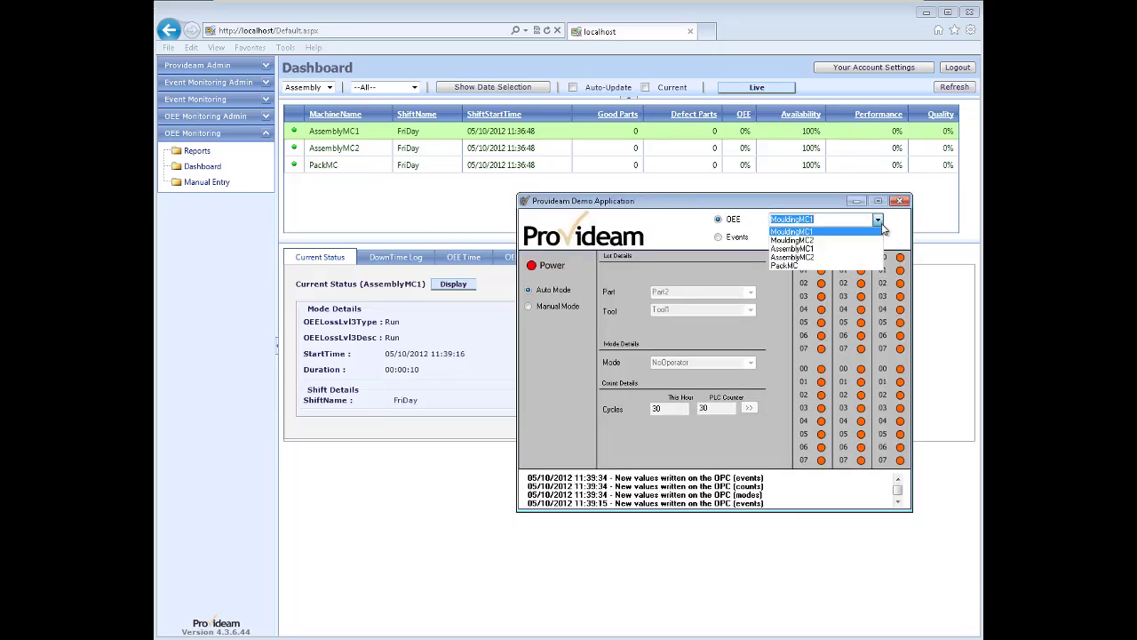
left_click(795, 251)
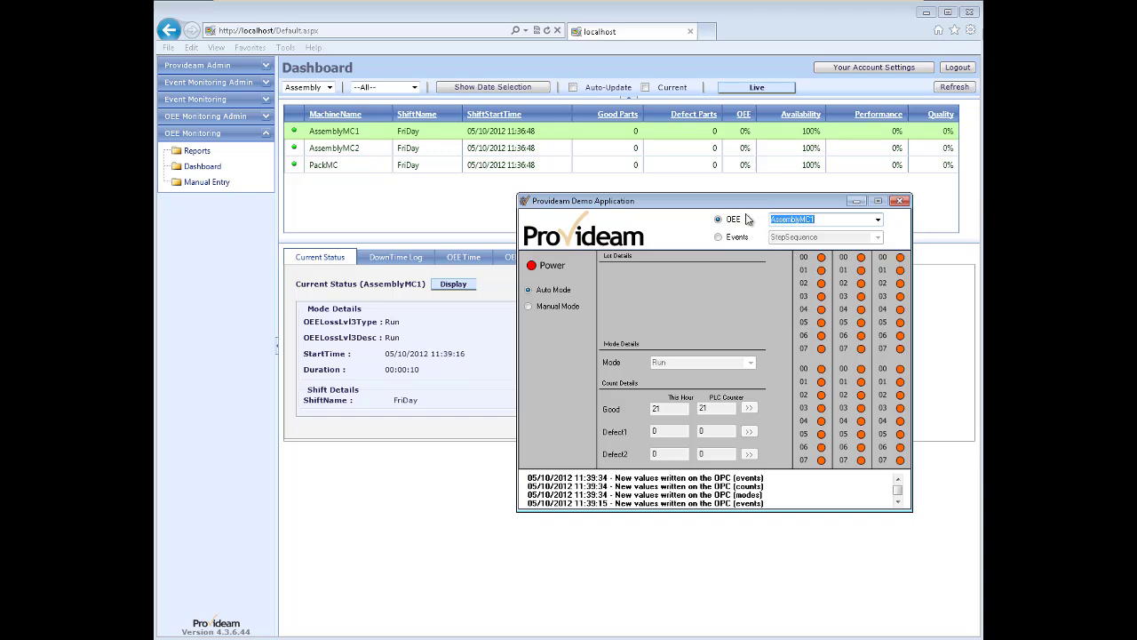
left_click_drag(732, 206, 743, 201)
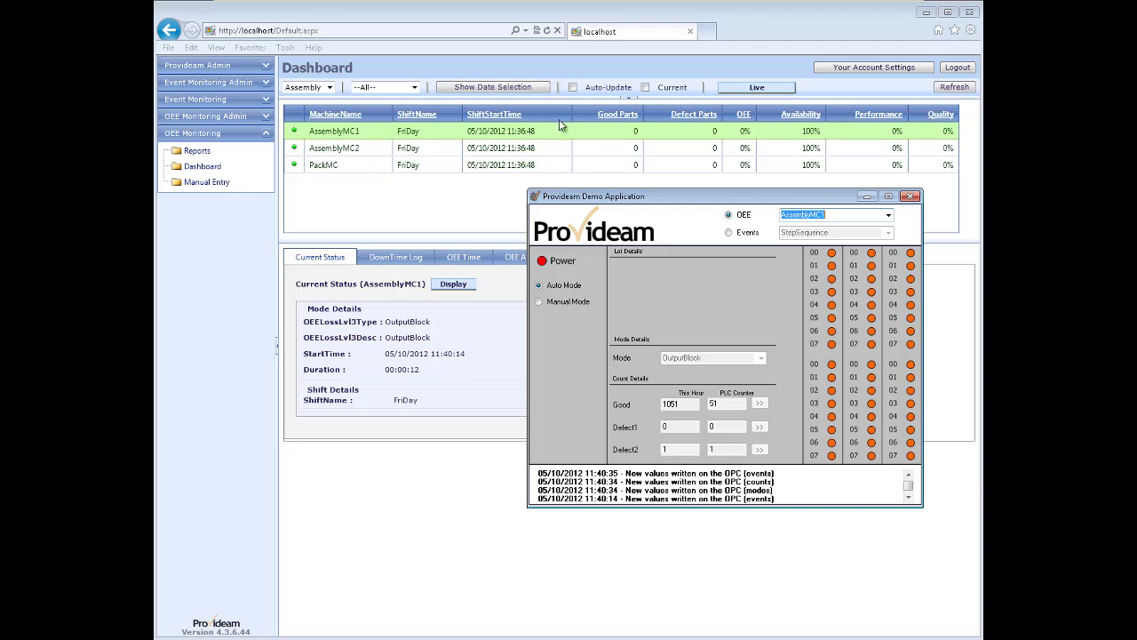
Enable dashboard Auto-Update and refresh, then start editing the demo's Defect1 count for this hour
left_click(573, 87)
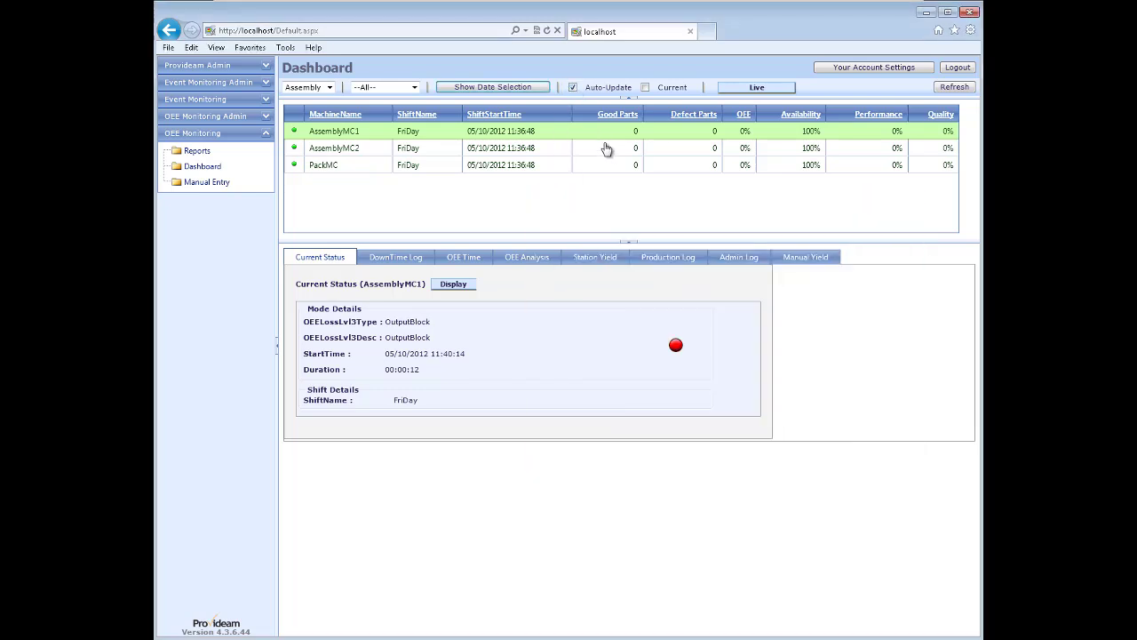
left_click(955, 87)
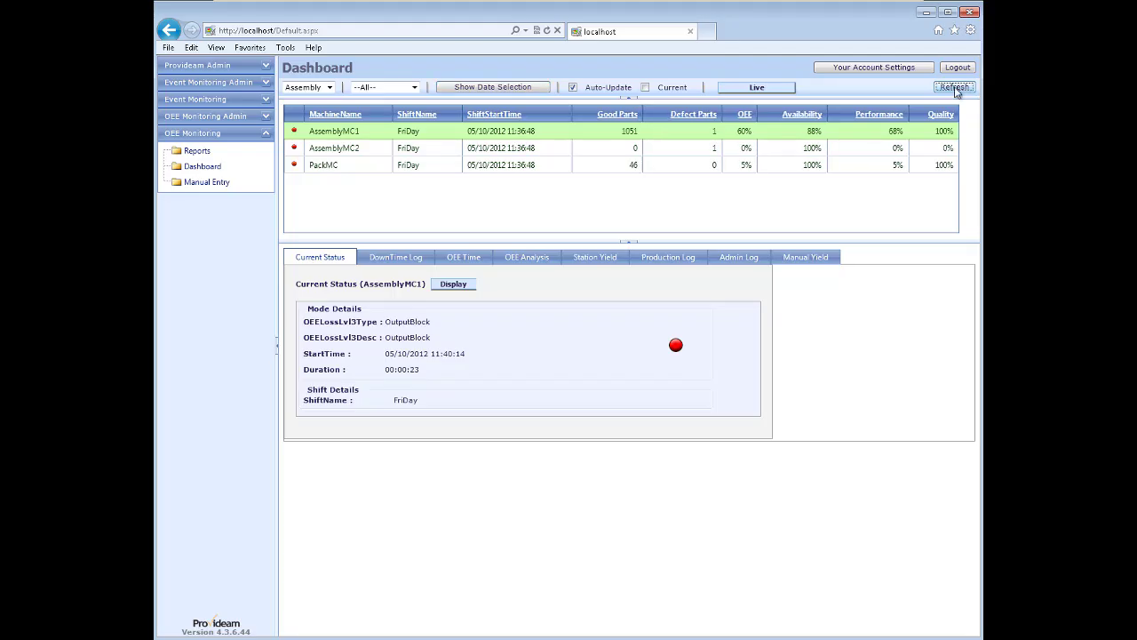
left_click(345, 639)
left_click(663, 427)
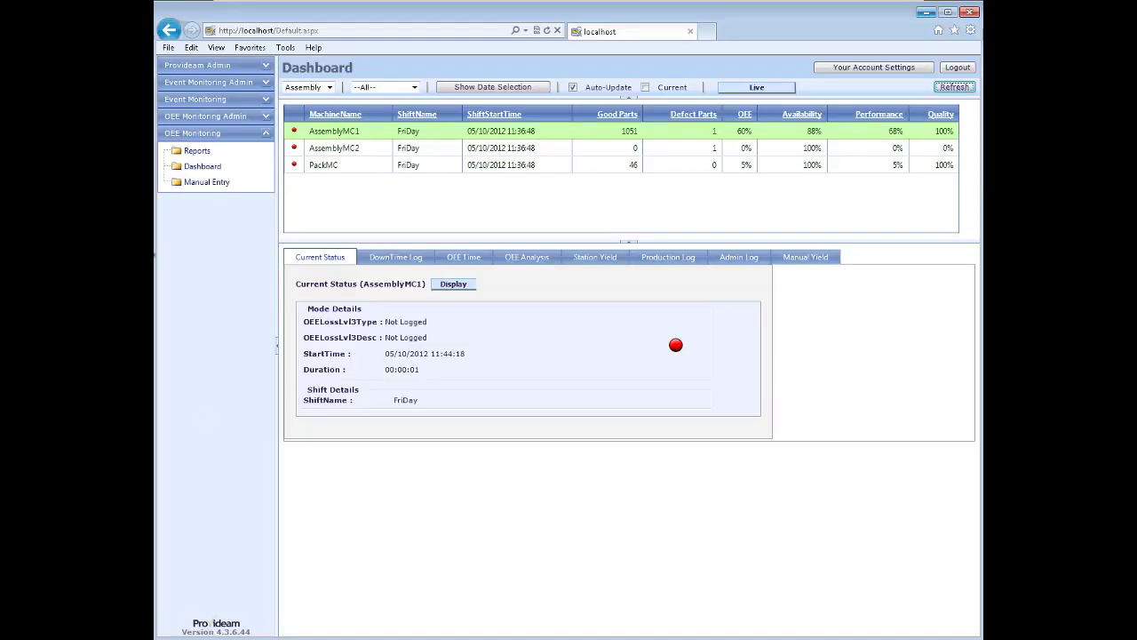
Show Provideam Admin's Service Status for the four services, briefly checking the KEPServerEX runtime
left_click(204, 66)
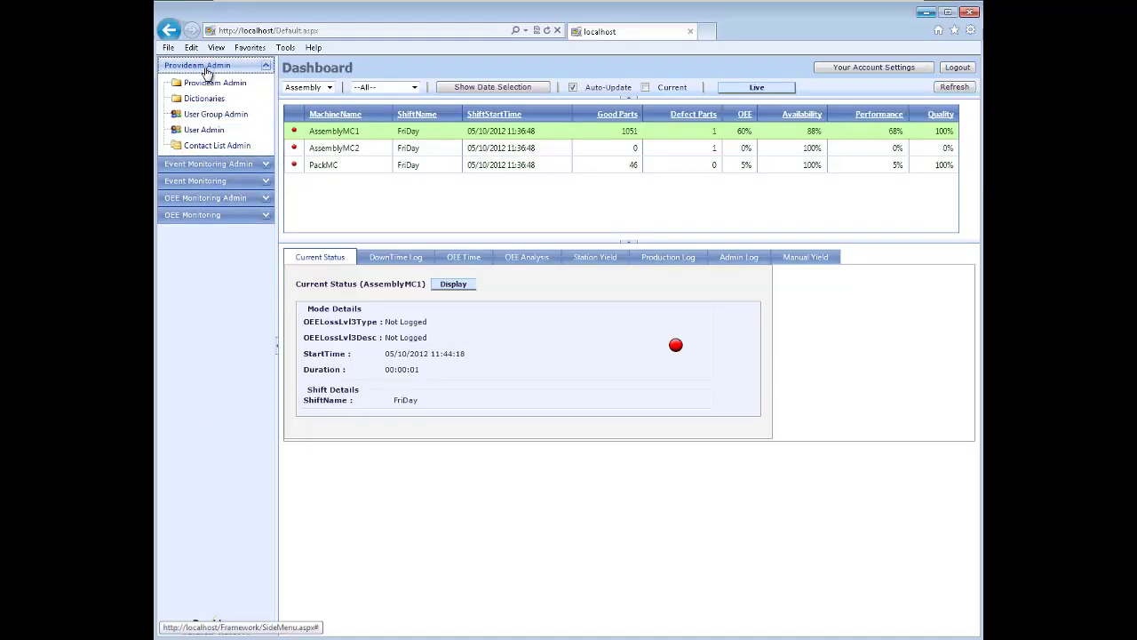
left_click(210, 86)
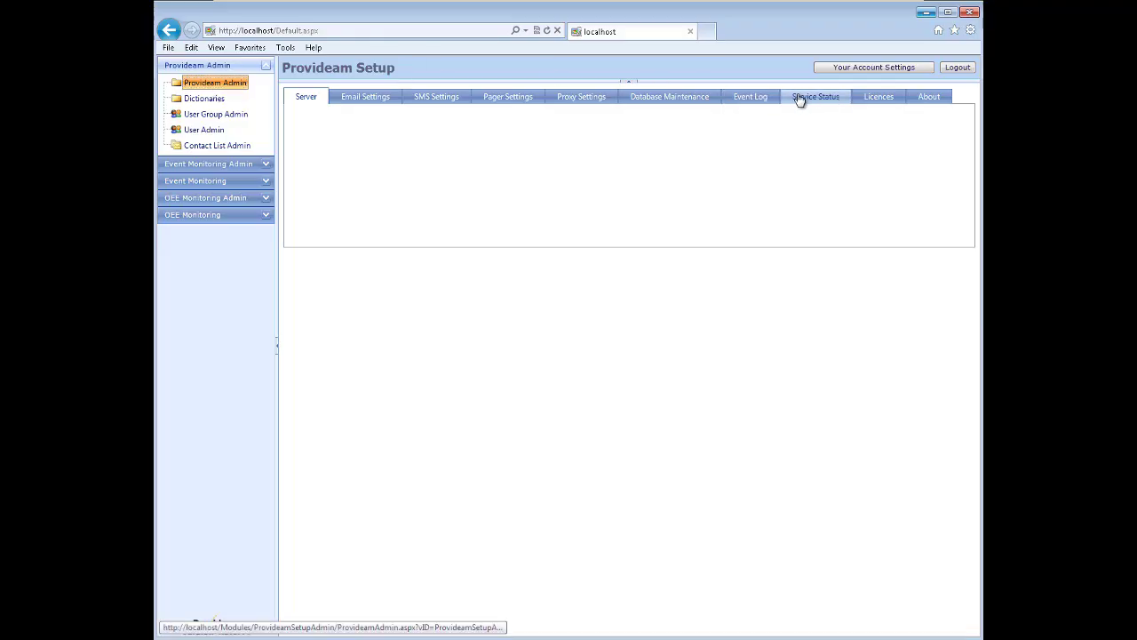
left_click(799, 99)
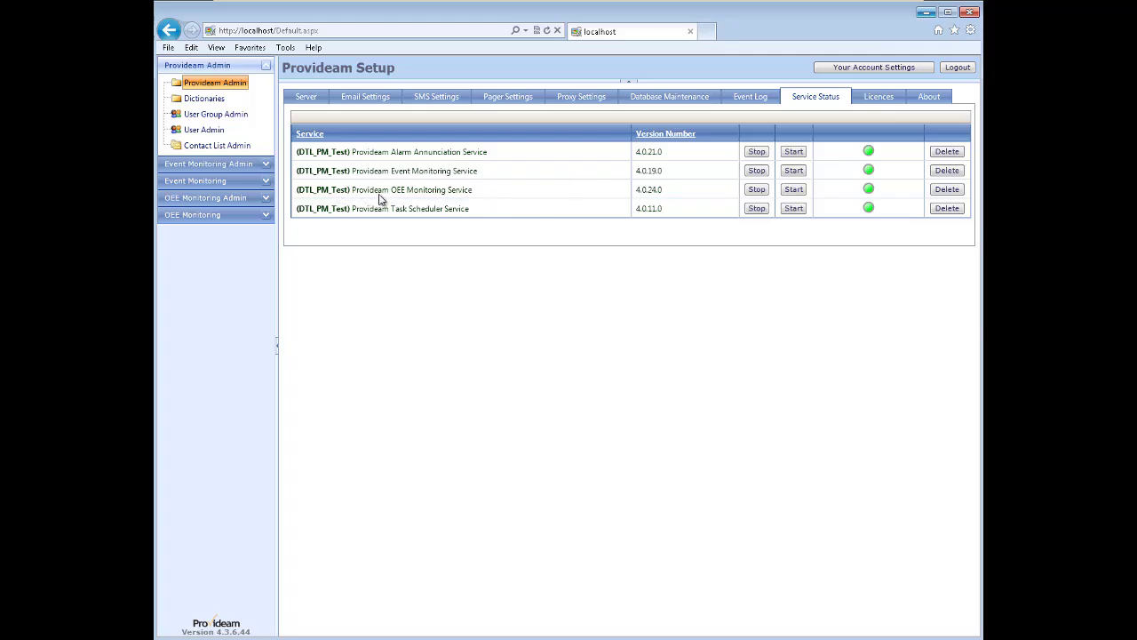
left_click(396, 639)
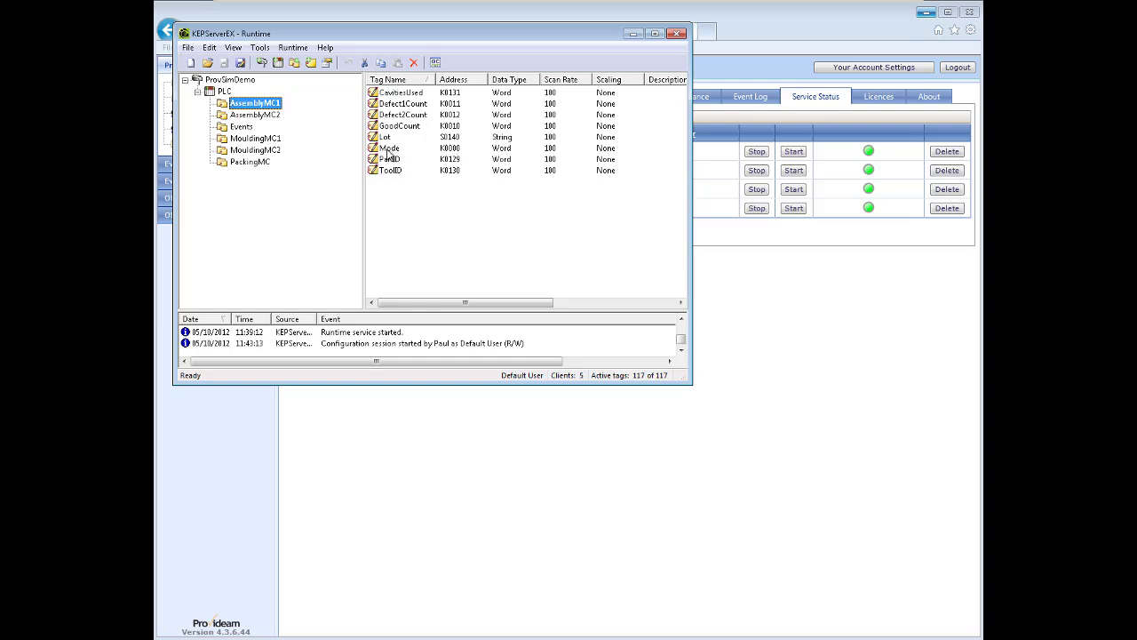
left_click(224, 452)
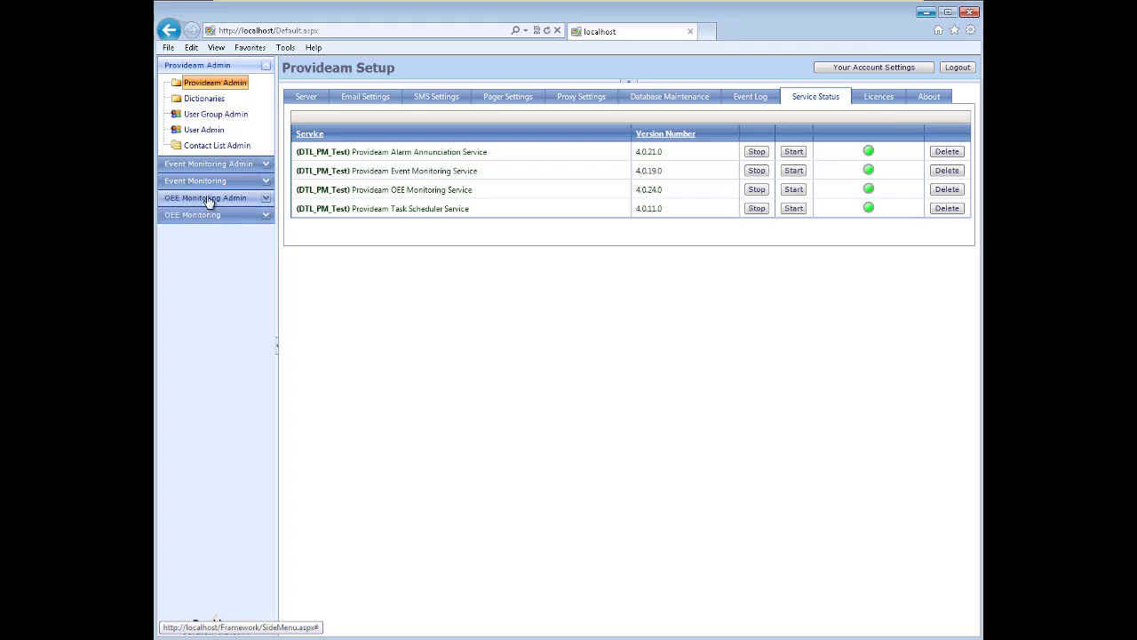
Reopen the OEE Monitoring Dashboard with the demo application window alongside it
left_click(188, 215)
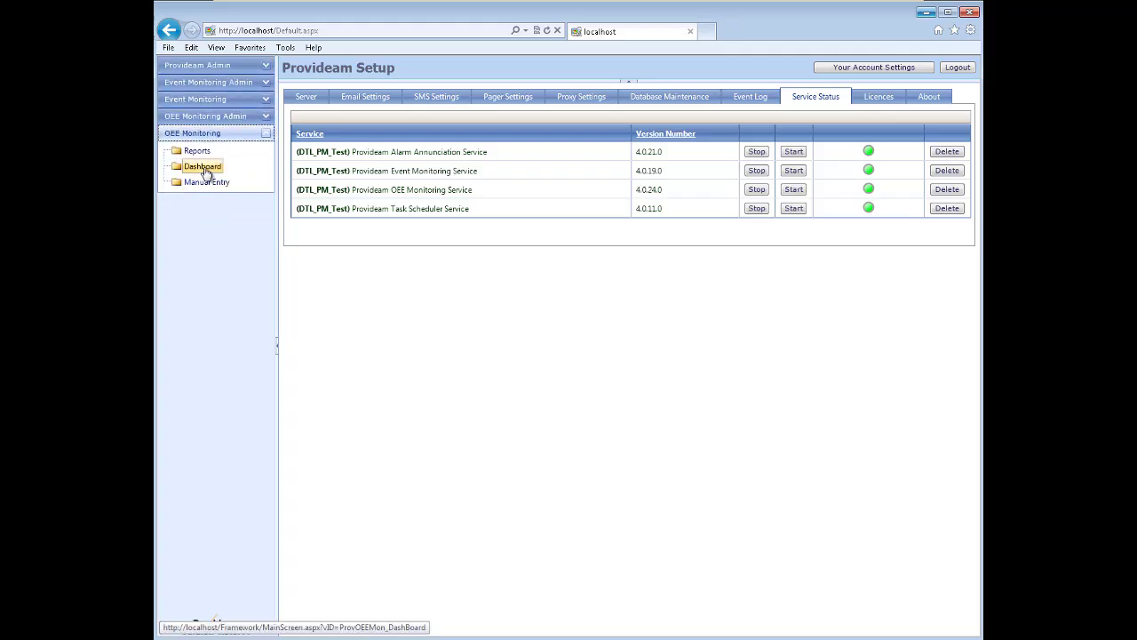
left_click(205, 171)
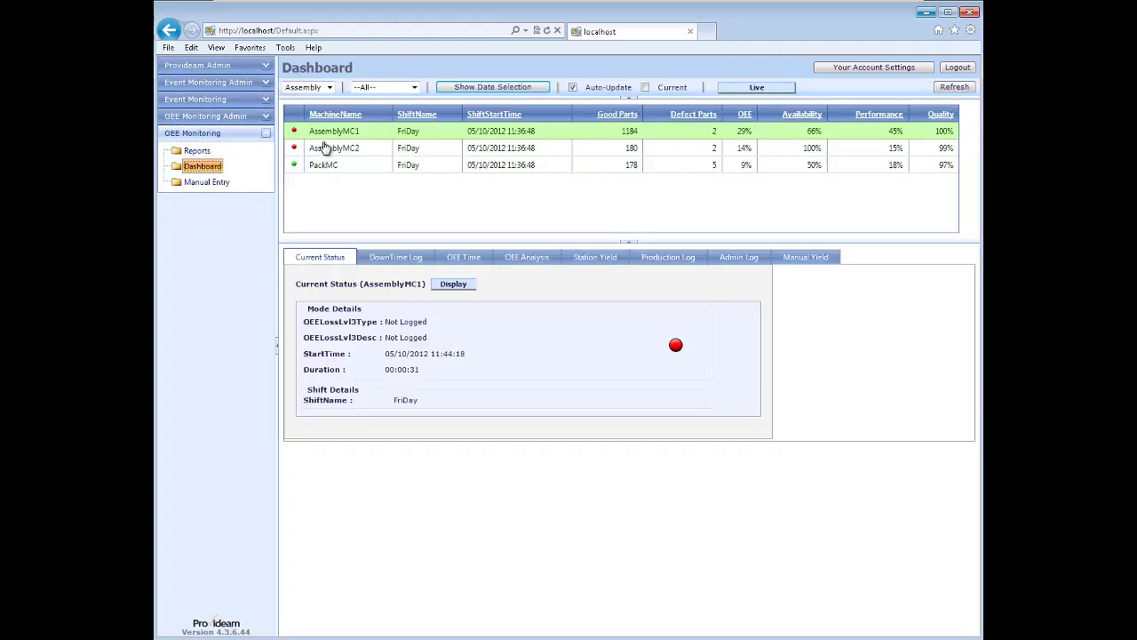
left_click(395, 638)
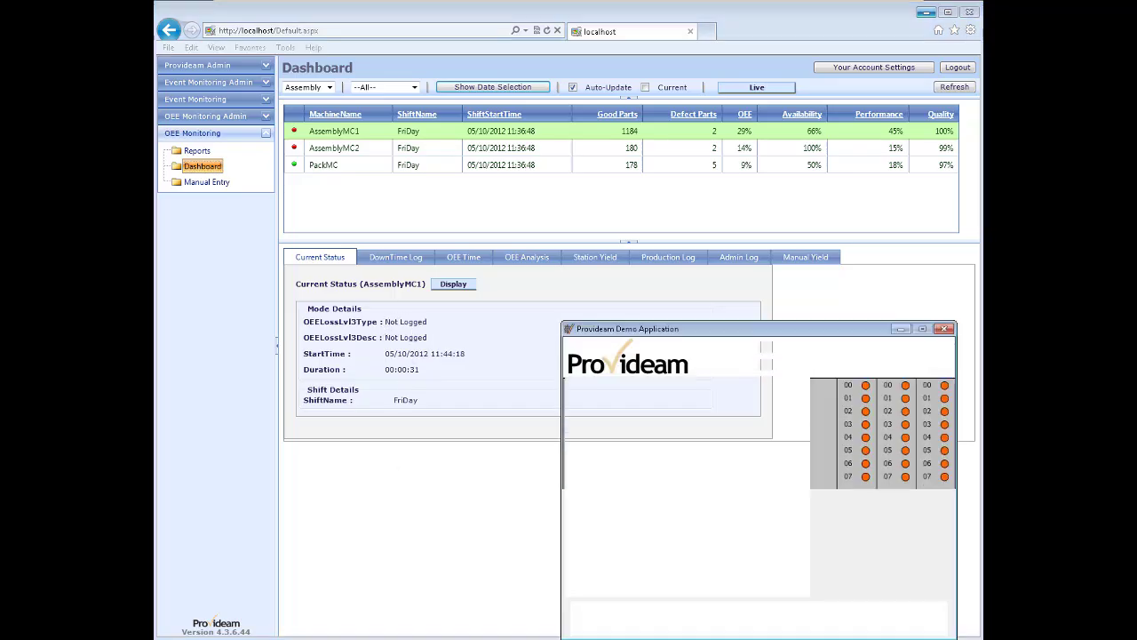